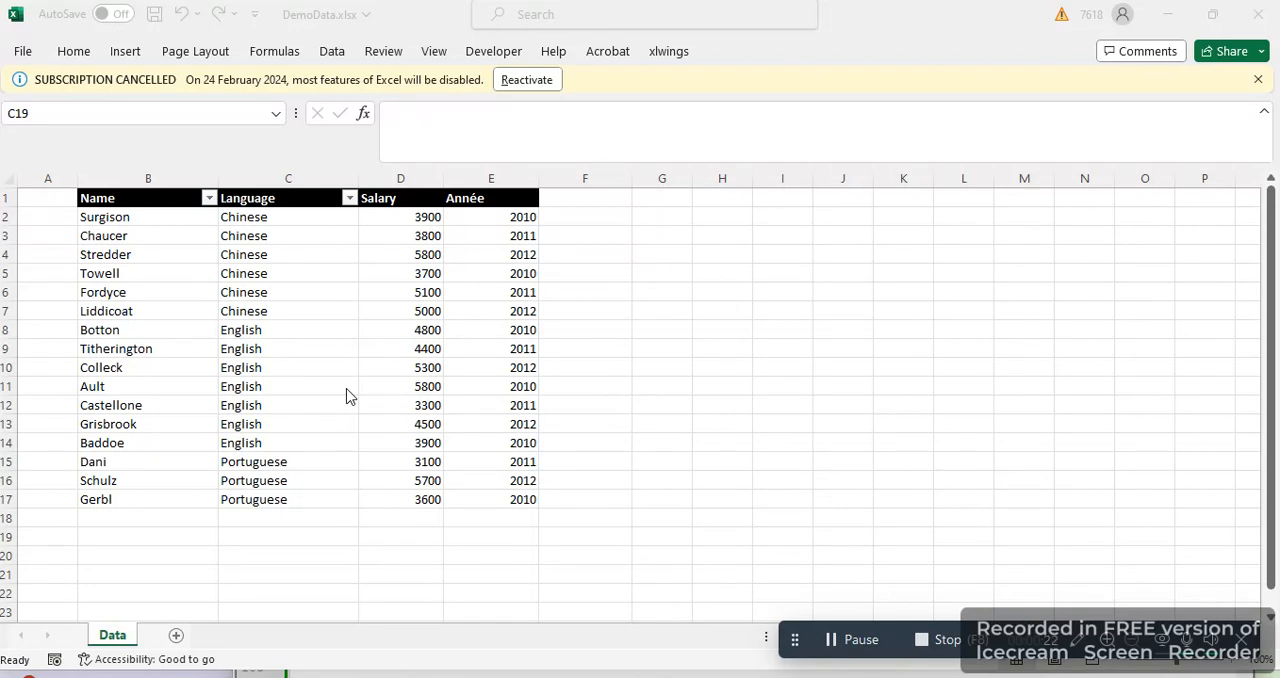
click(93, 198)
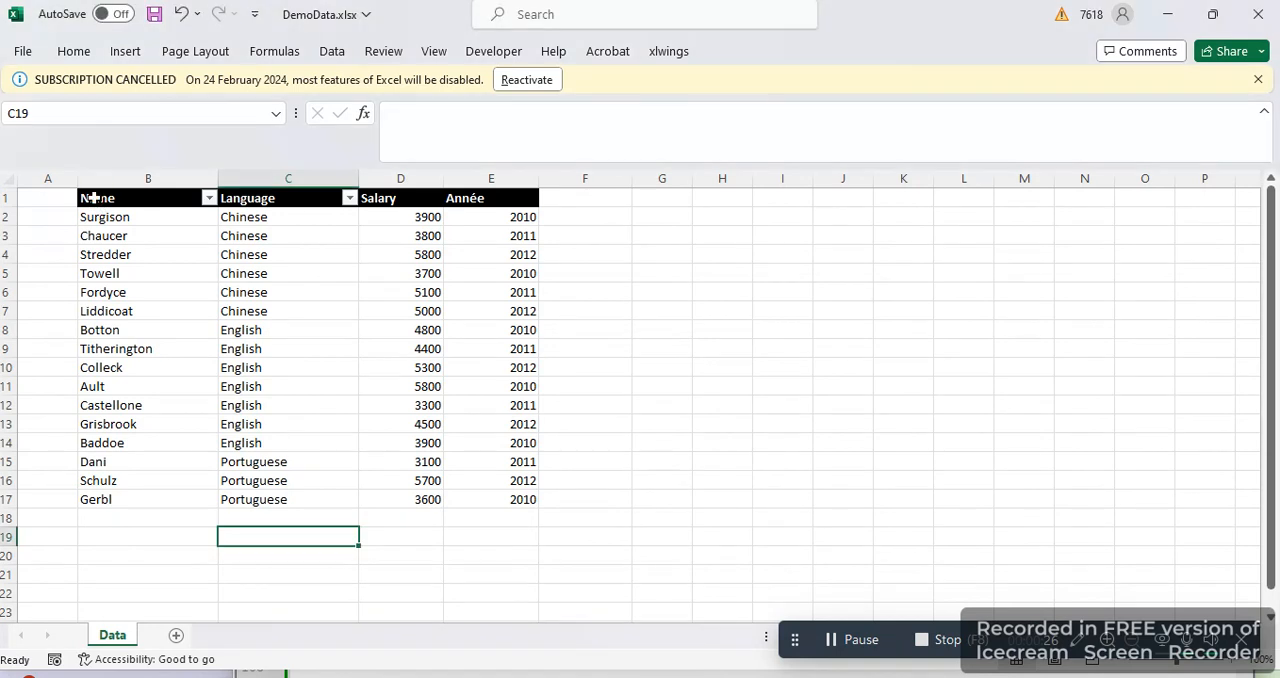
drag(93, 198, 520, 490)
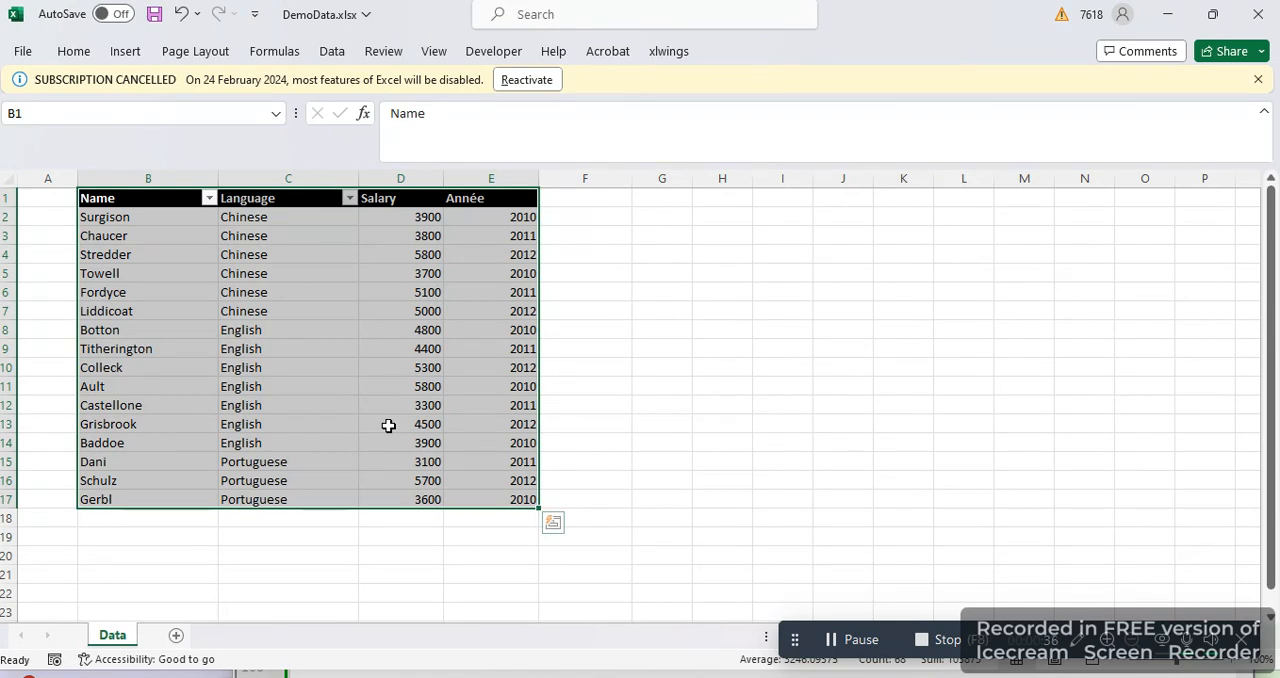
click(388, 425)
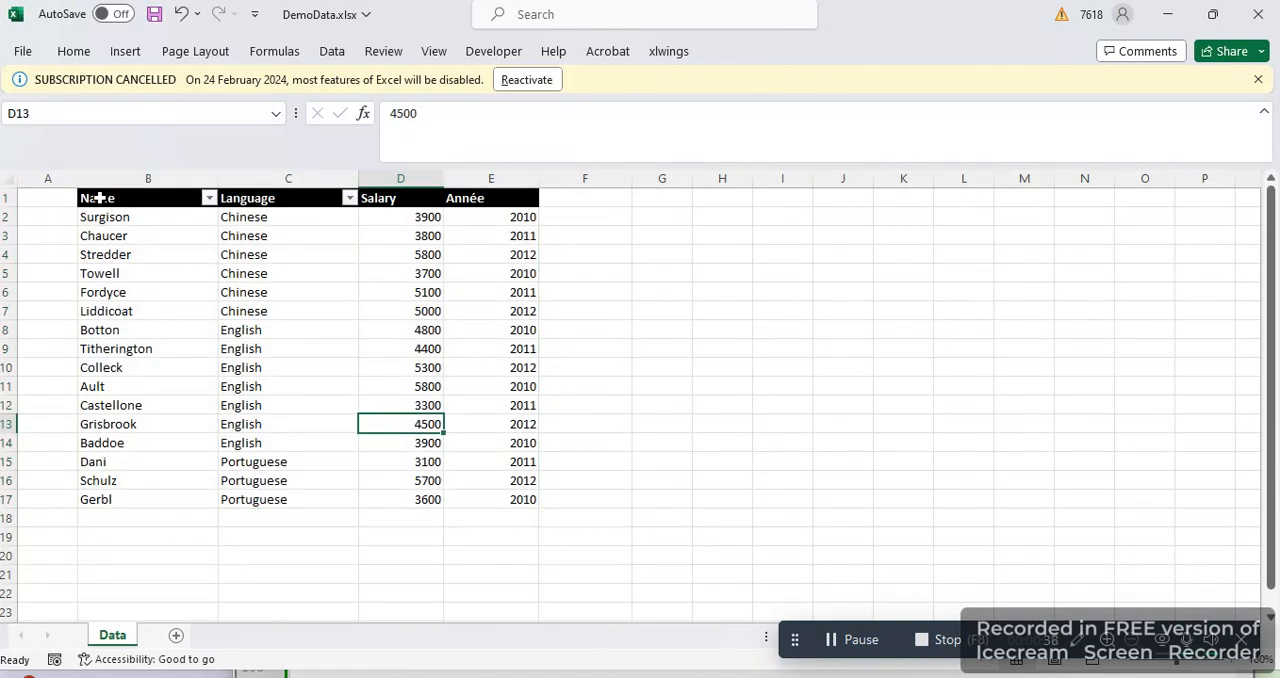
Start a new workbook-scoped defined name called Name and clear its proposed cell reference
drag(98, 198, 190, 235)
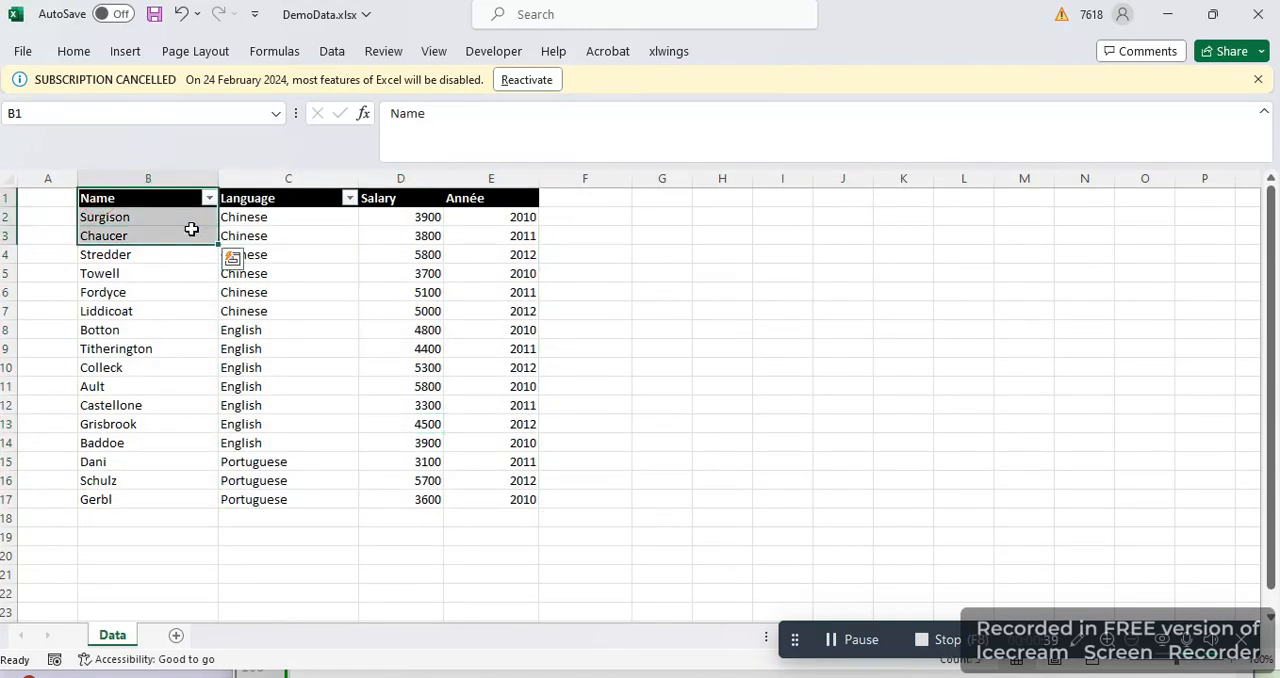
click(275, 57)
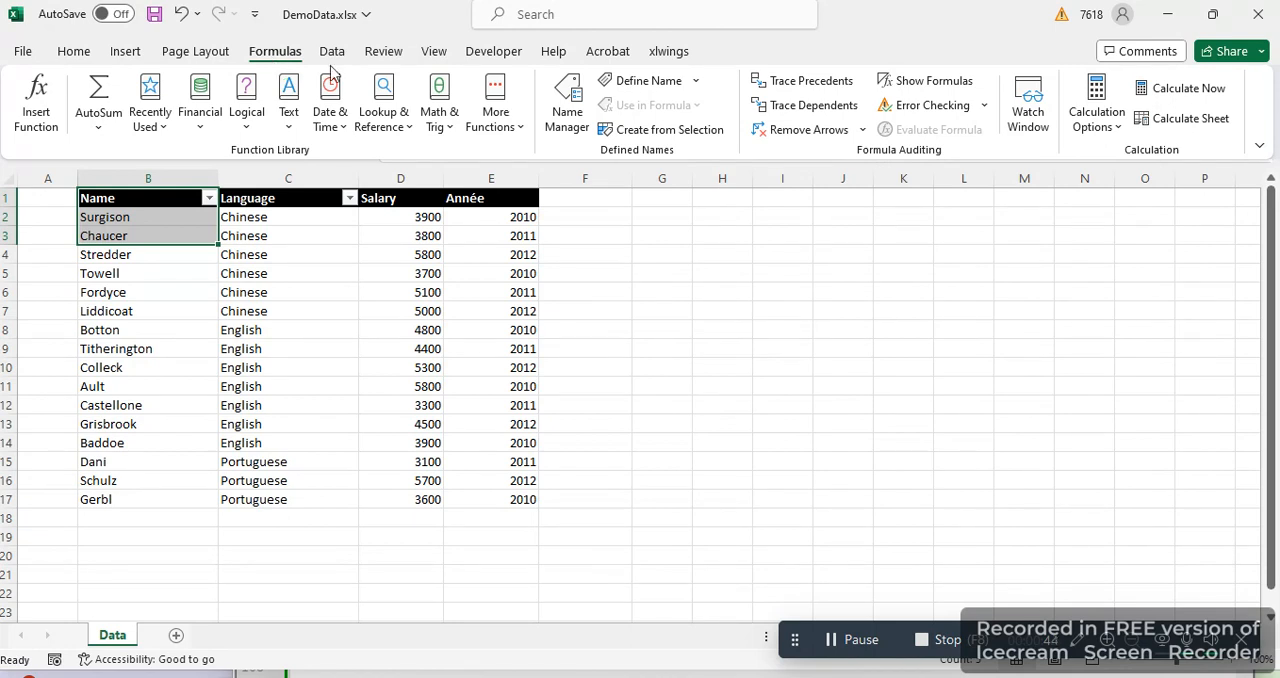
click(565, 116)
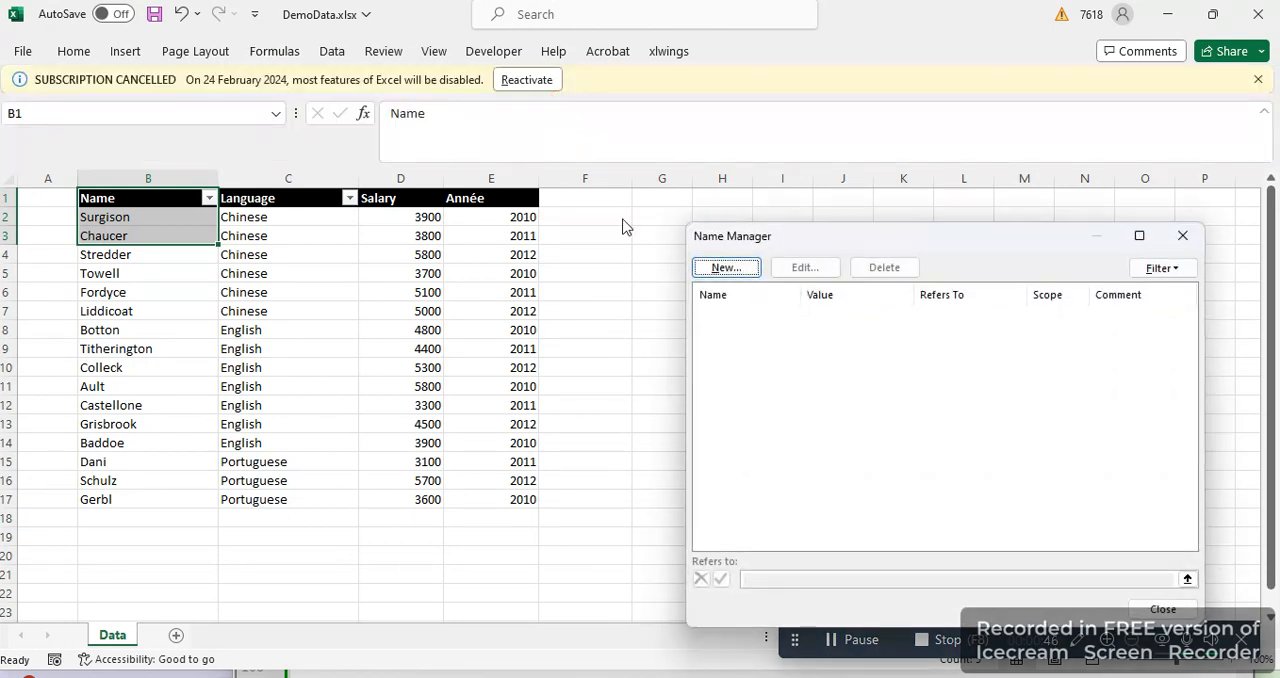
click(734, 268)
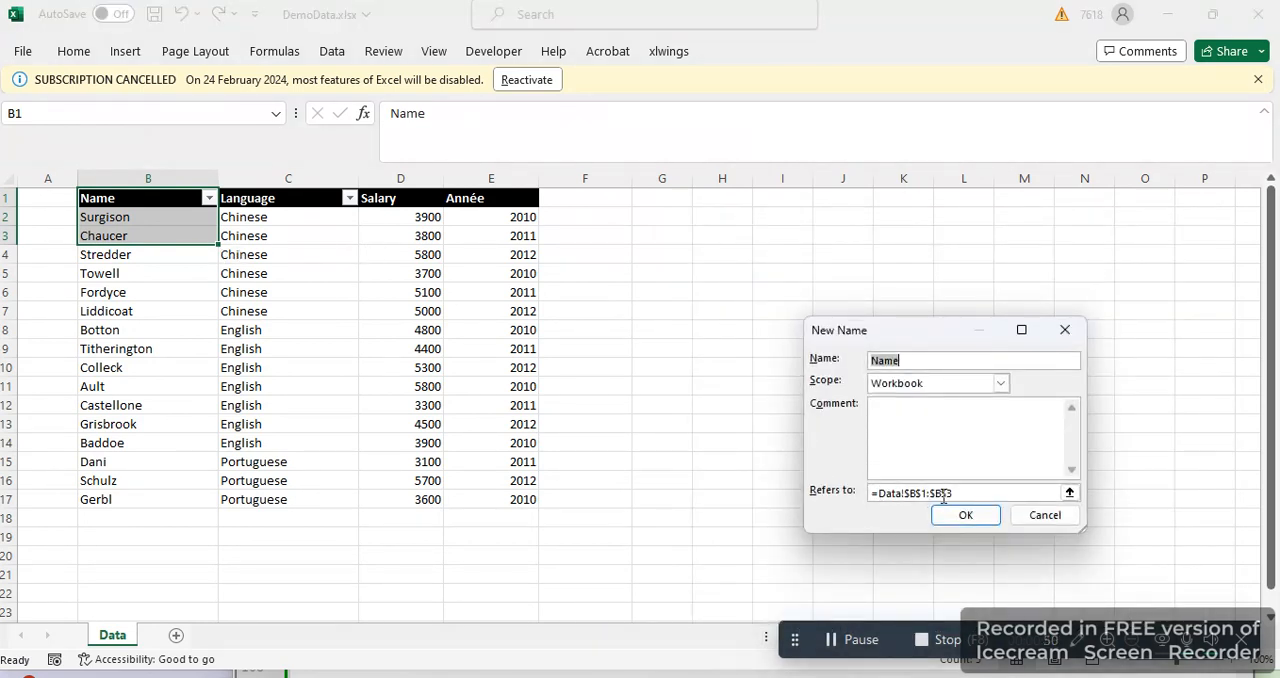
drag(943, 497, 857, 492)
key(BackSpace)
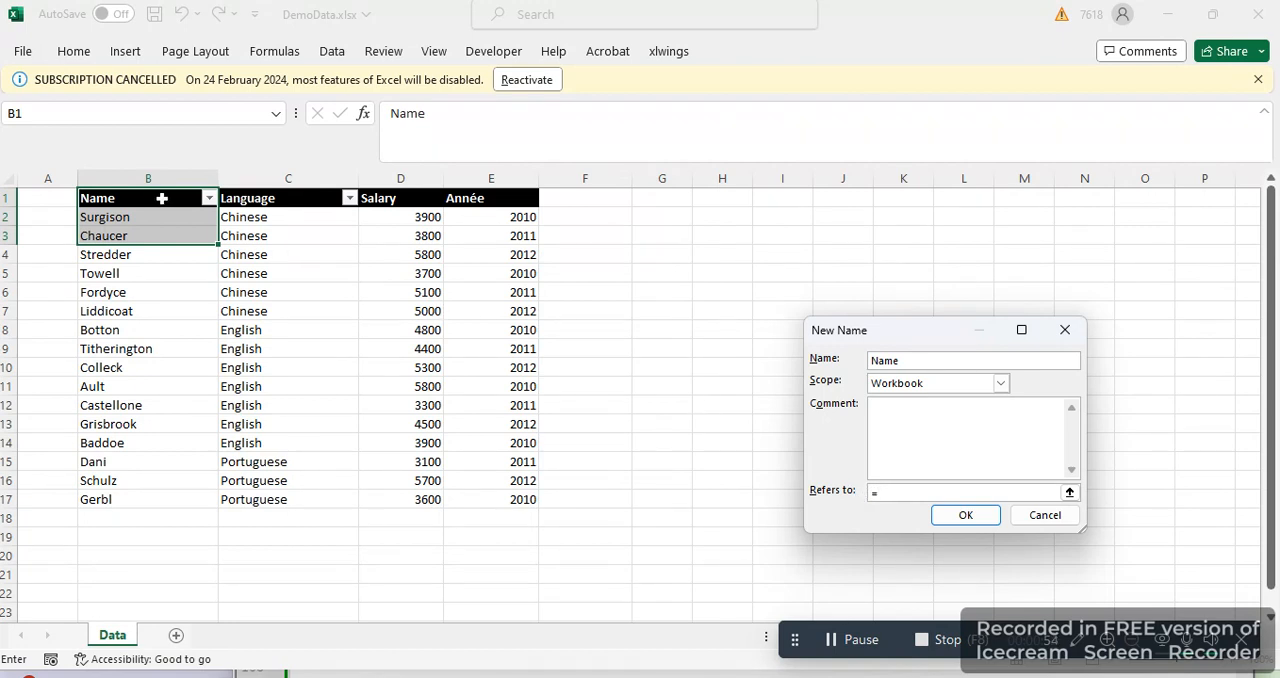
click(130, 198)
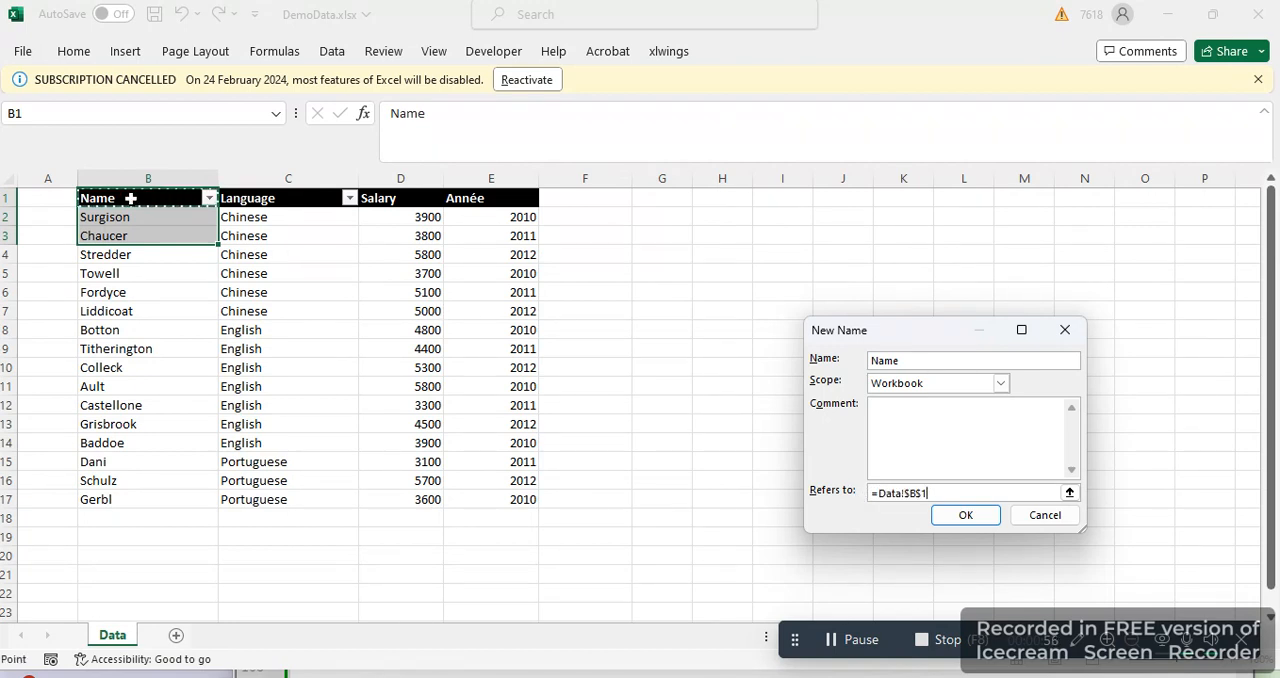
key(BackSpace)
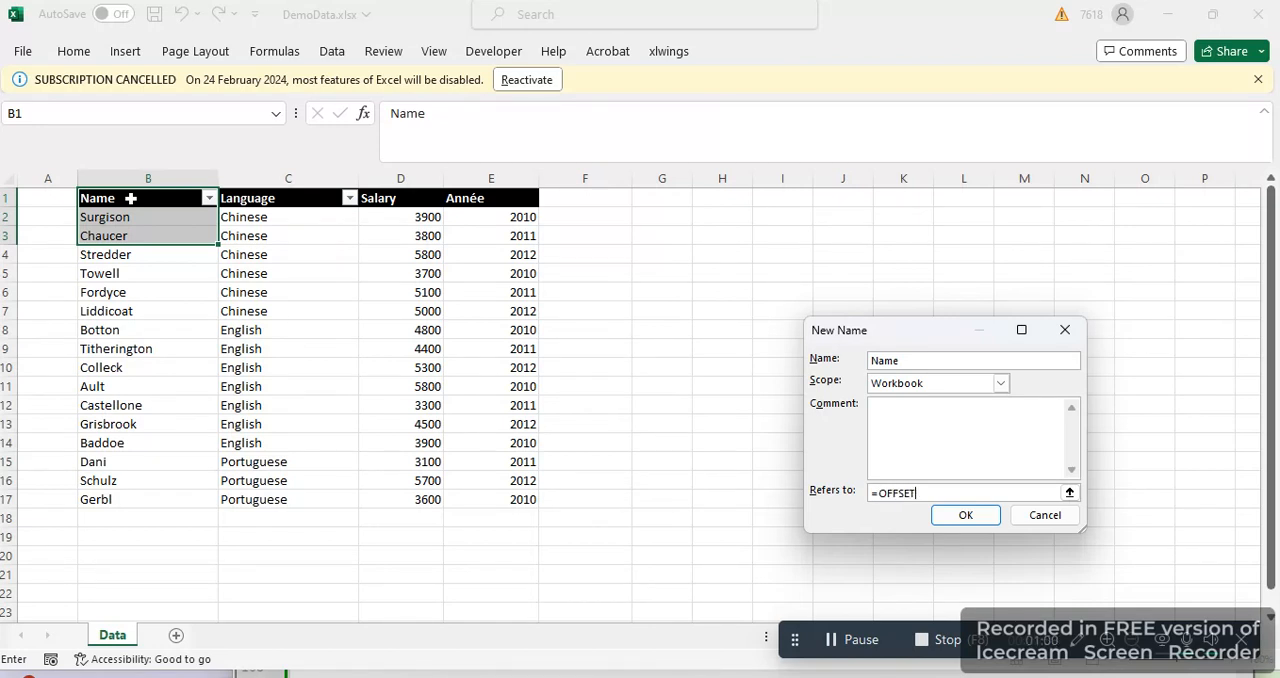
Set the new name's reference to =OFFSET(Data!$B$1,0,0,COUNTA(Data!$B:$B),4), save it and check the range it covers
click(130, 198)
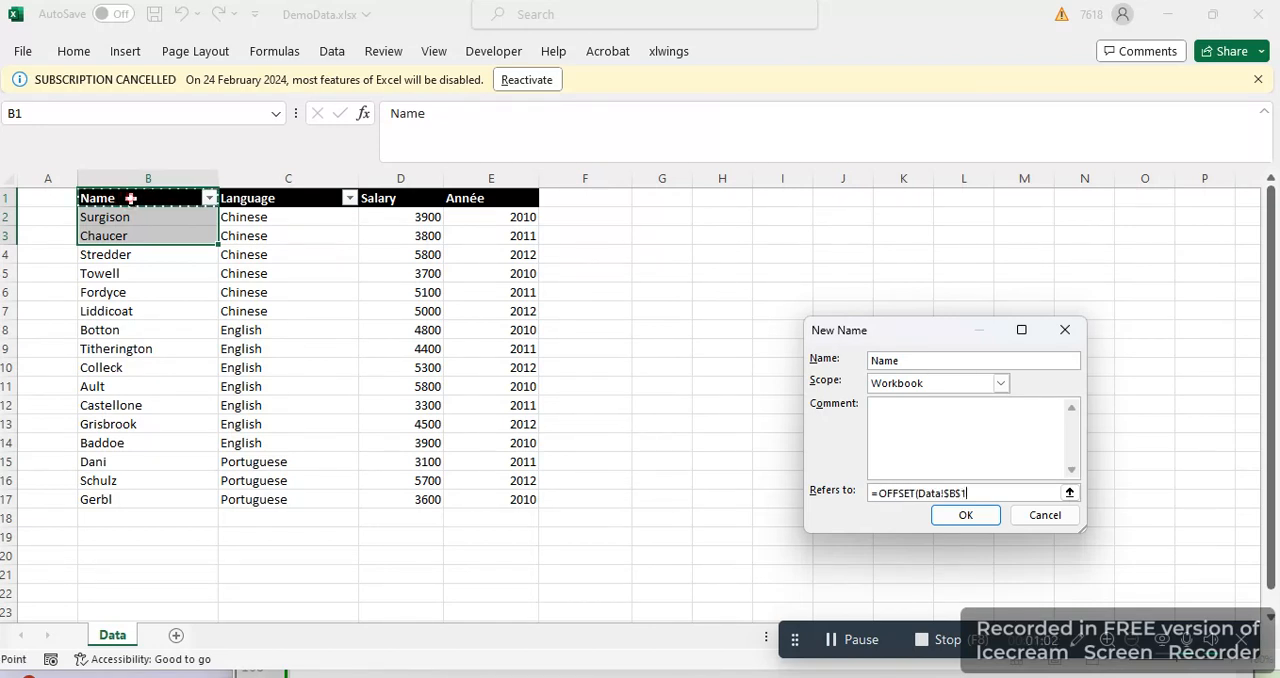
text(,0,0,COU)
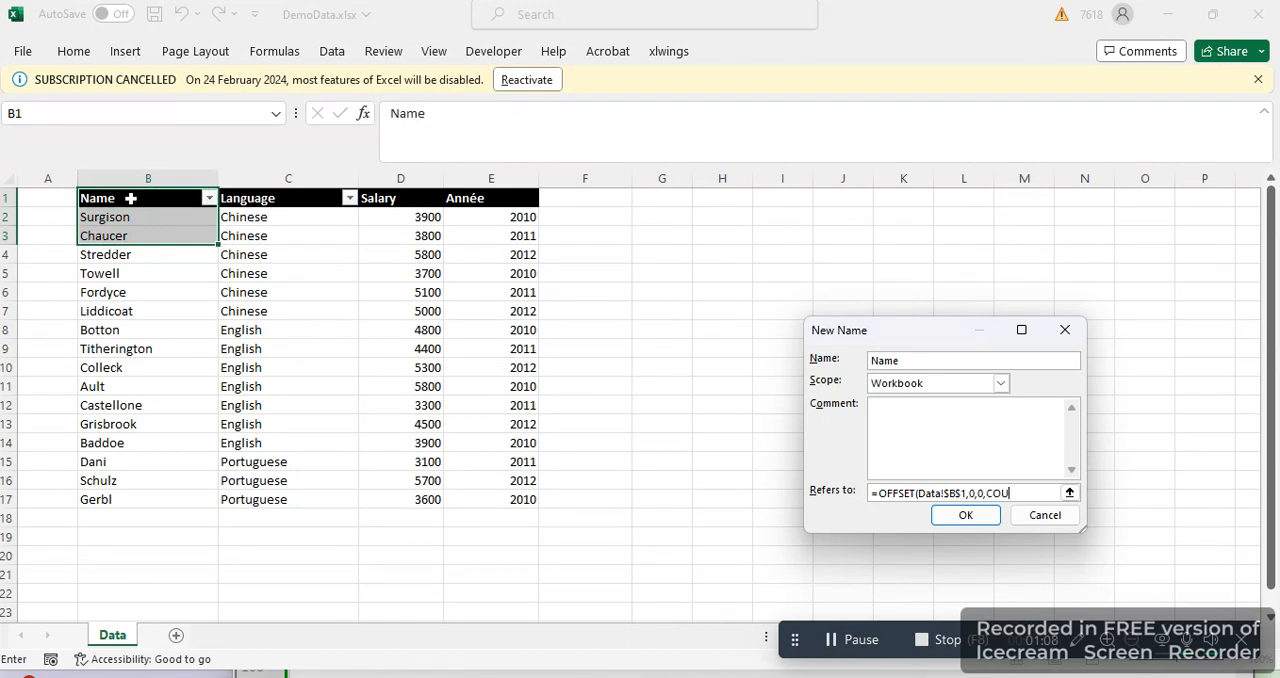
text(NTA()
click(133, 176)
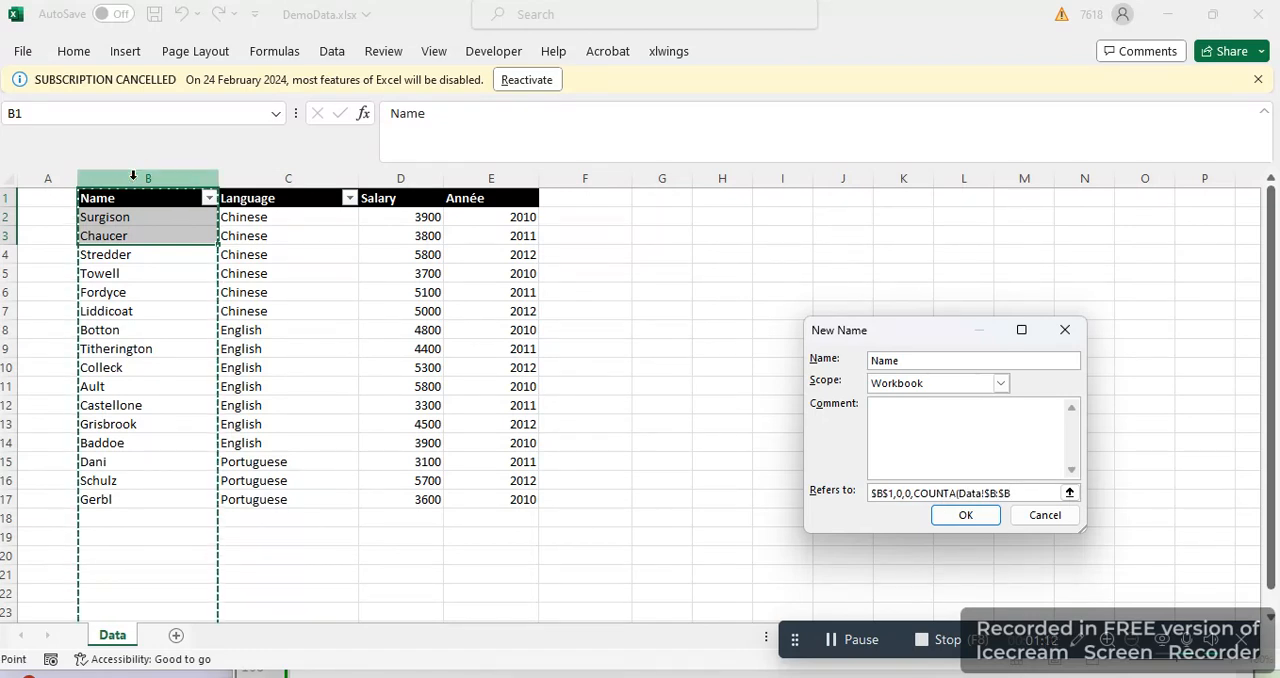
text(),4))
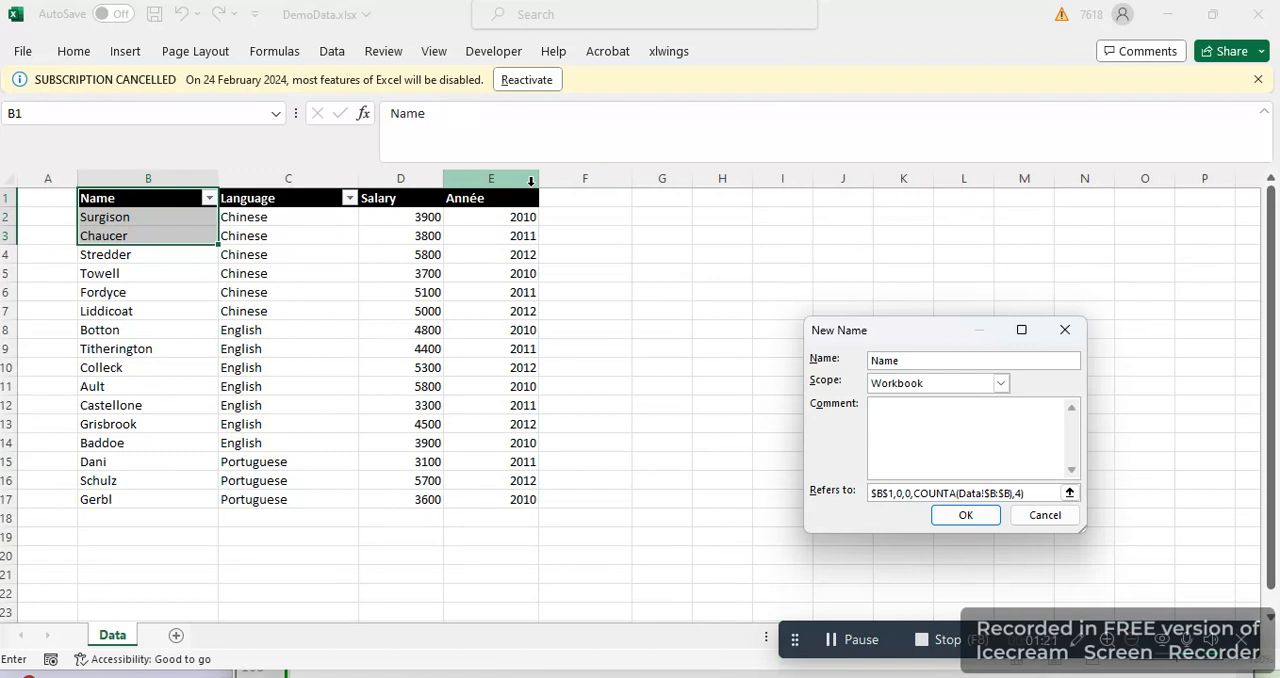
click(965, 515)
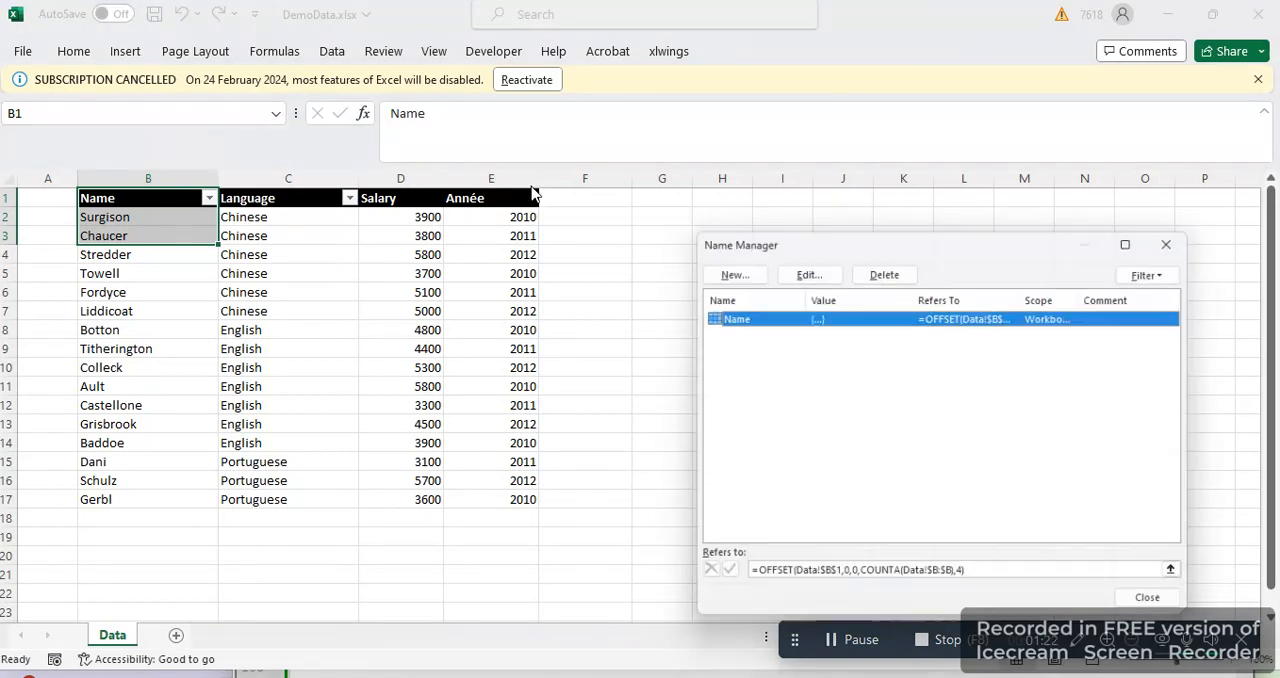
click(870, 583)
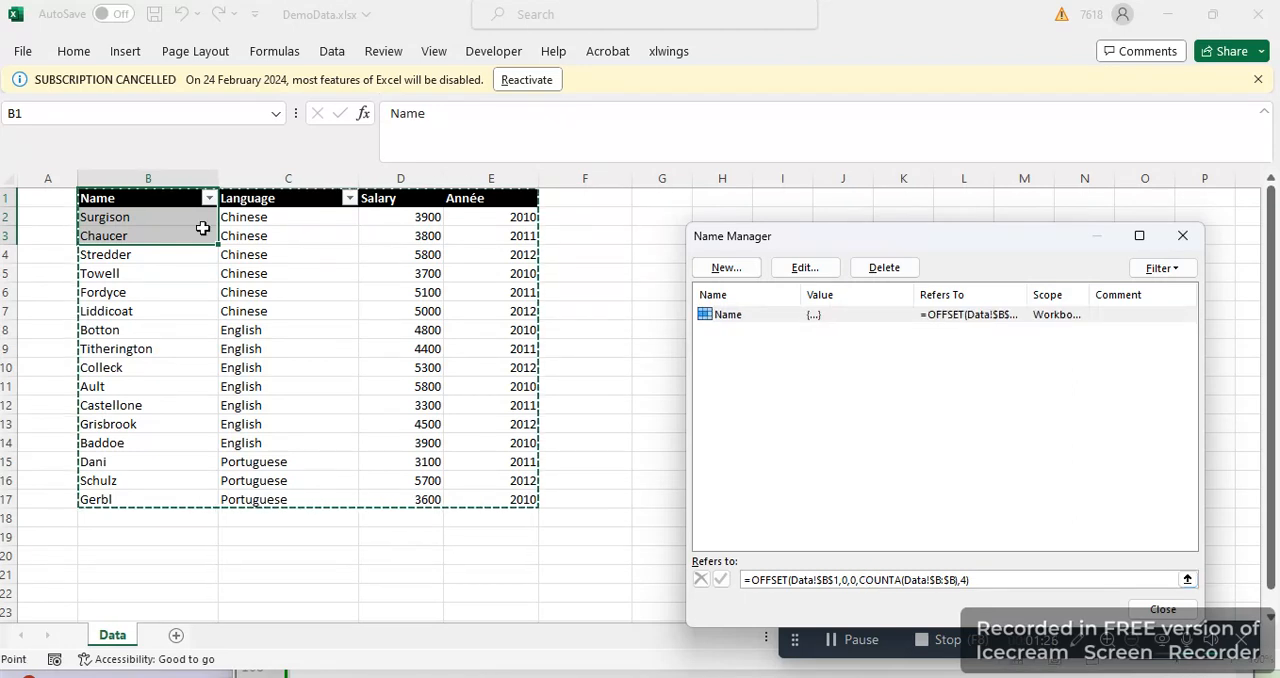
click(1186, 616)
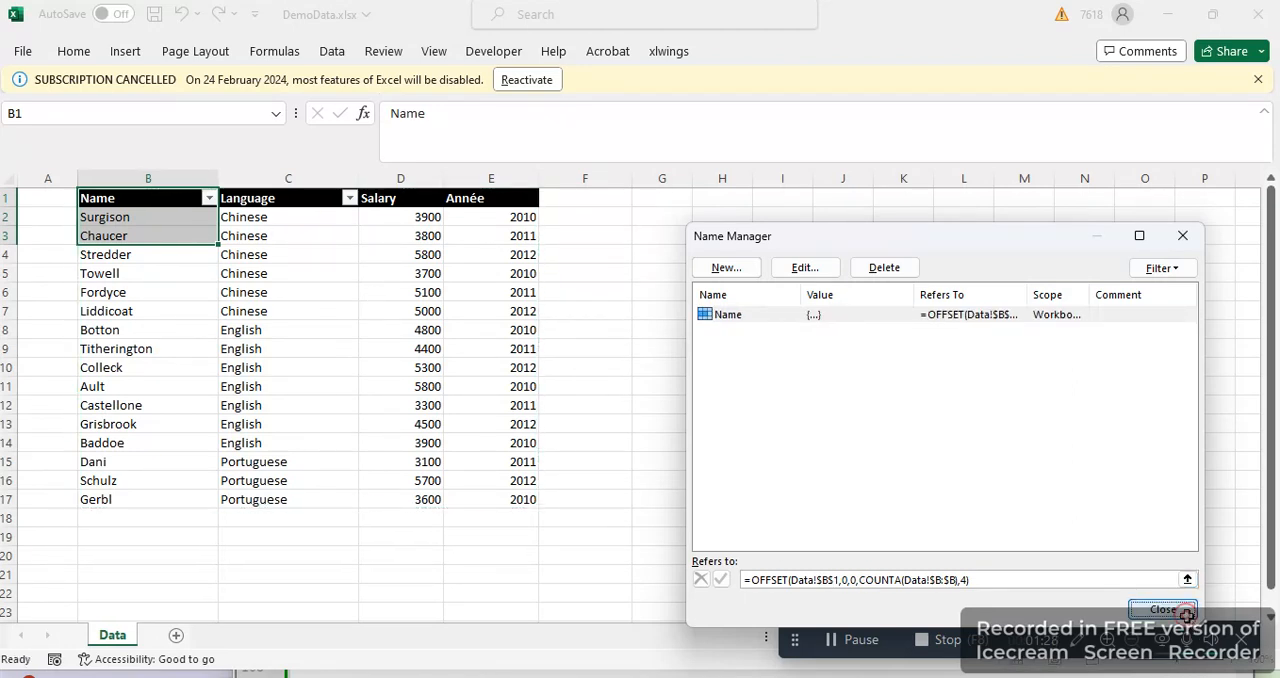
Extend the data table by filling rows 14 to 17 down to row 20, and check the range the defined name covers
drag(89, 442, 531, 569)
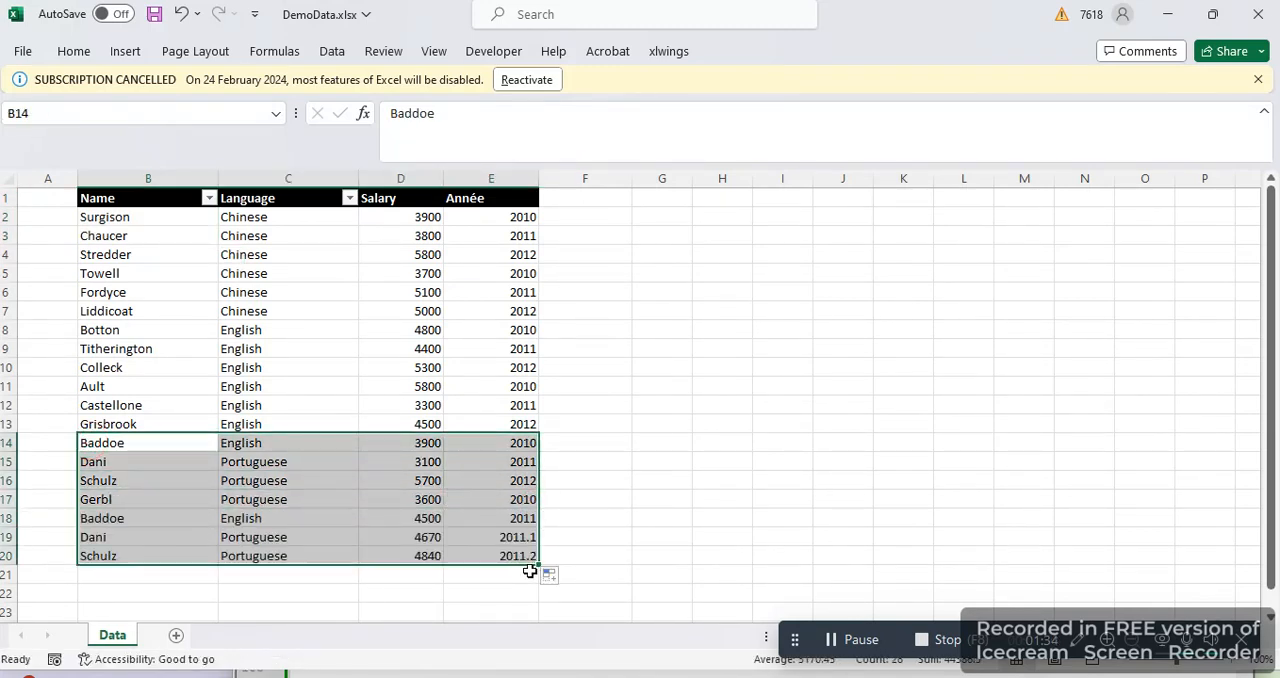
click(297, 51)
click(553, 125)
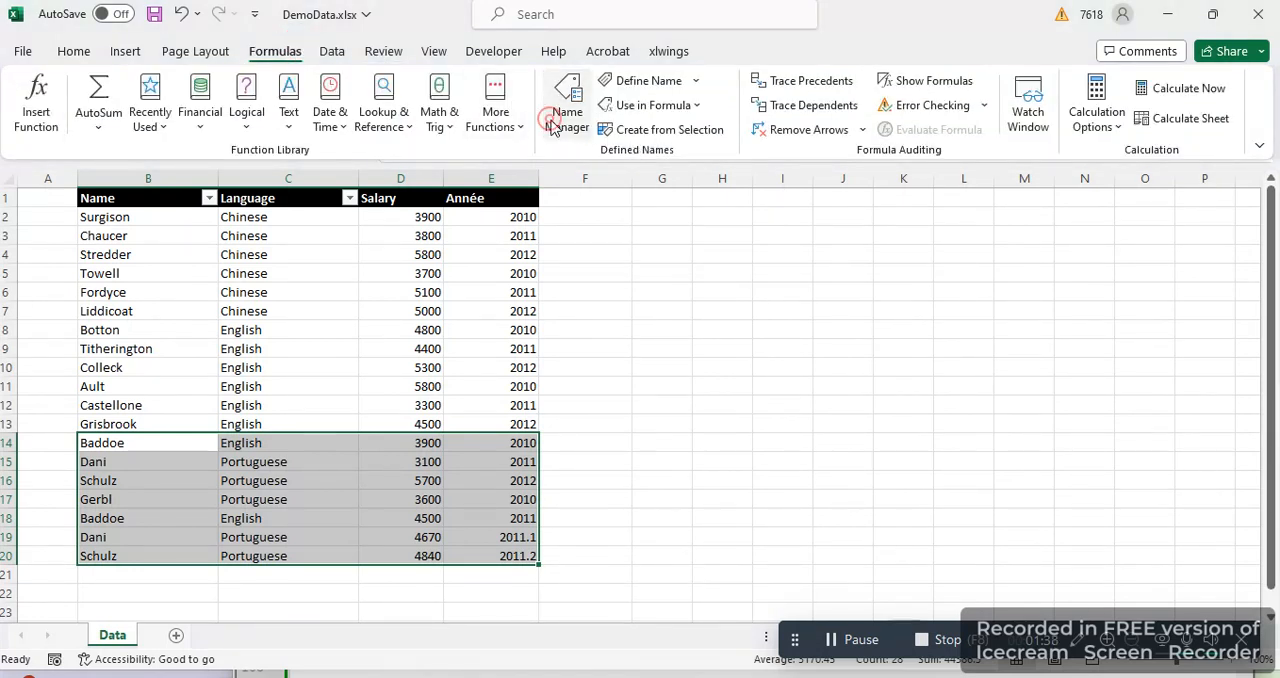
click(854, 582)
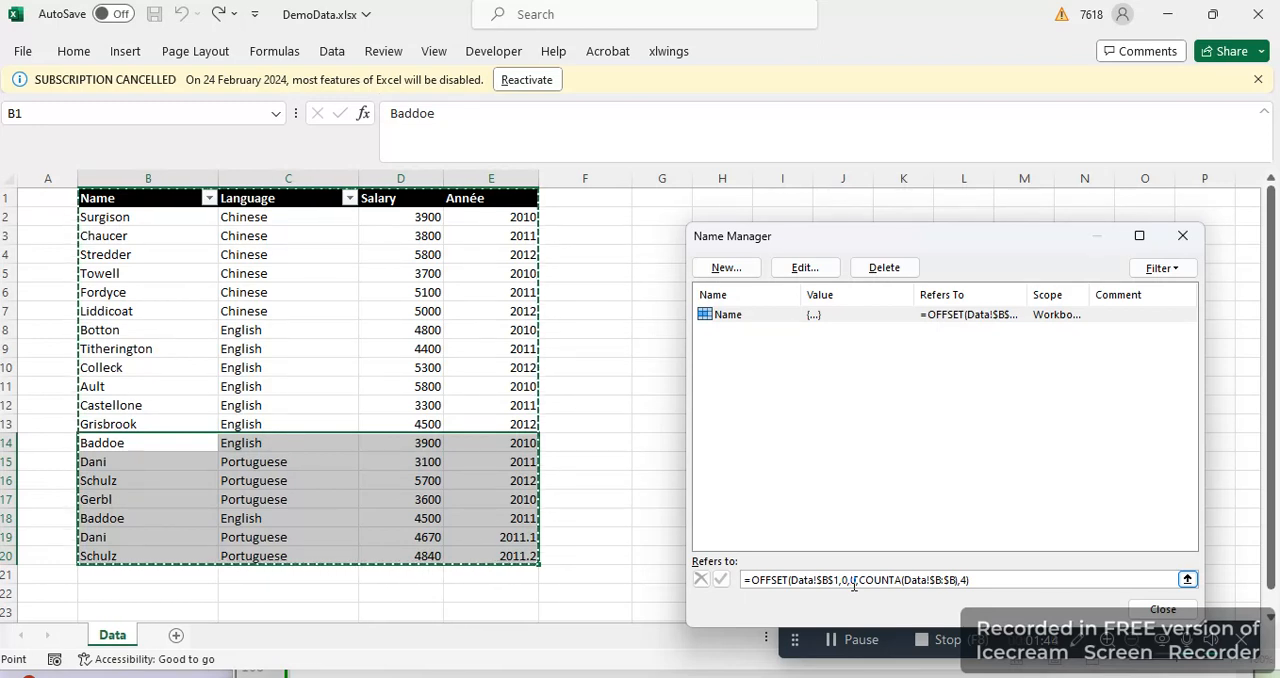
click(1181, 614)
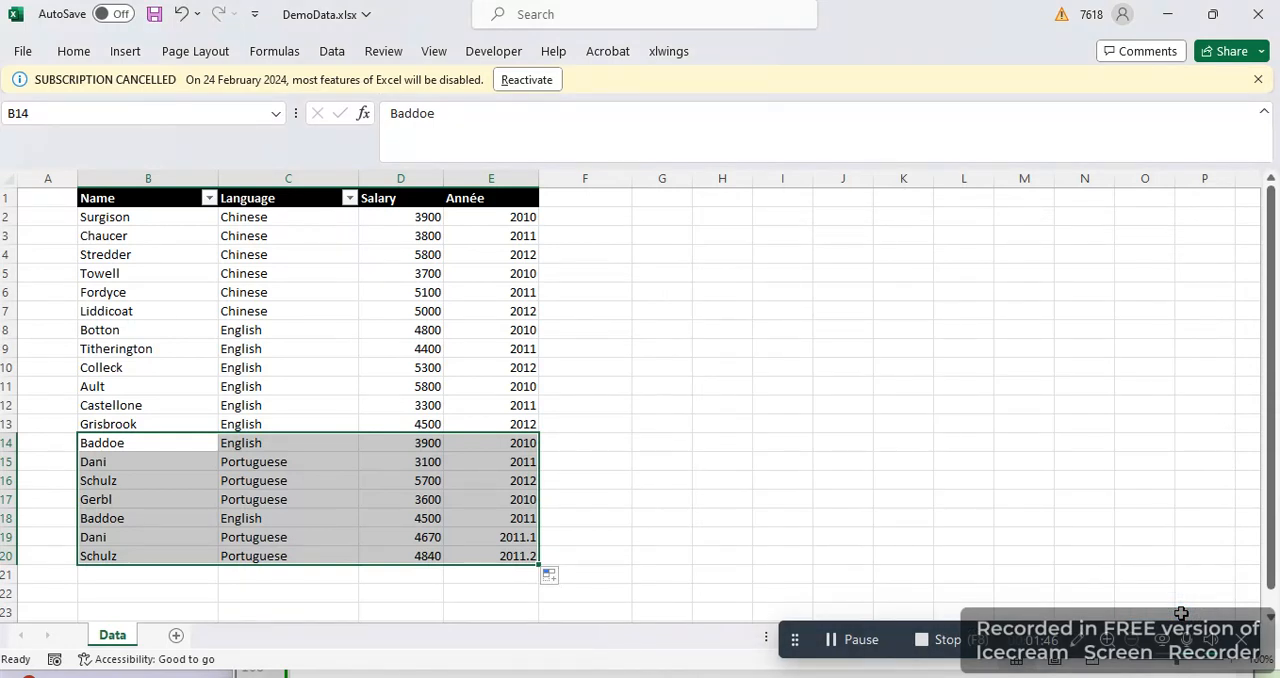
Save the workbook and review the definition of the dynamic range Name without editing it
click(803, 362)
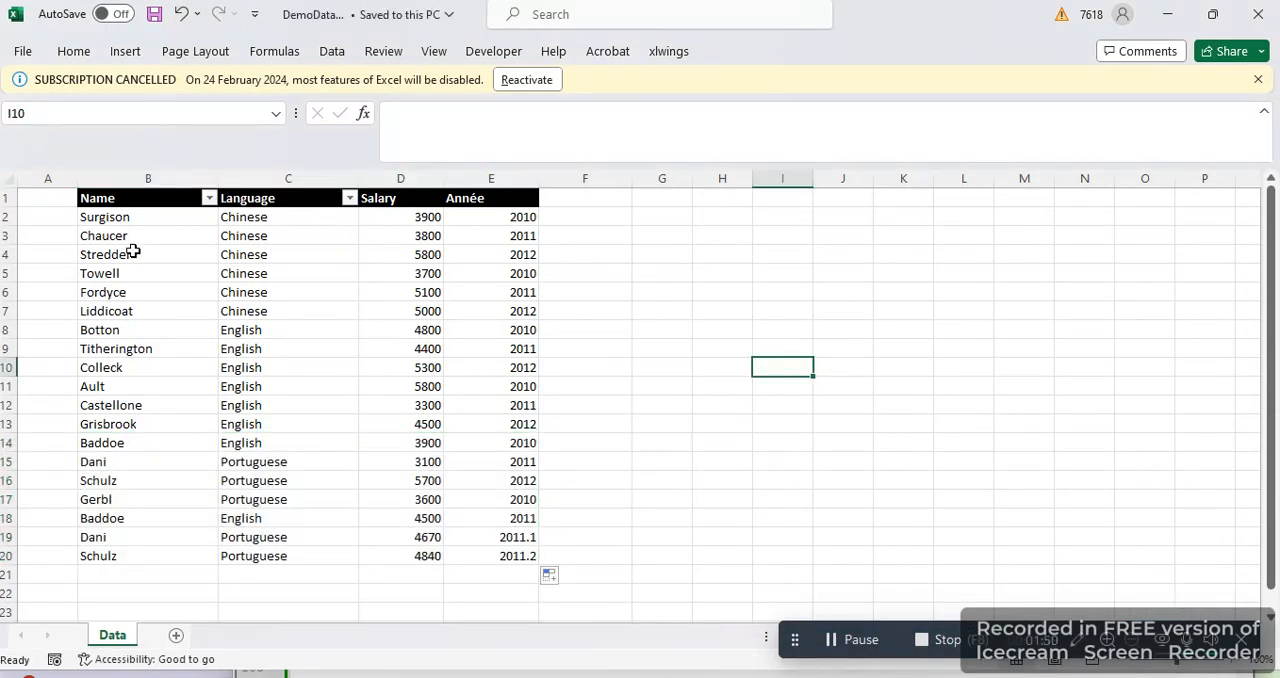
click(274, 51)
click(564, 120)
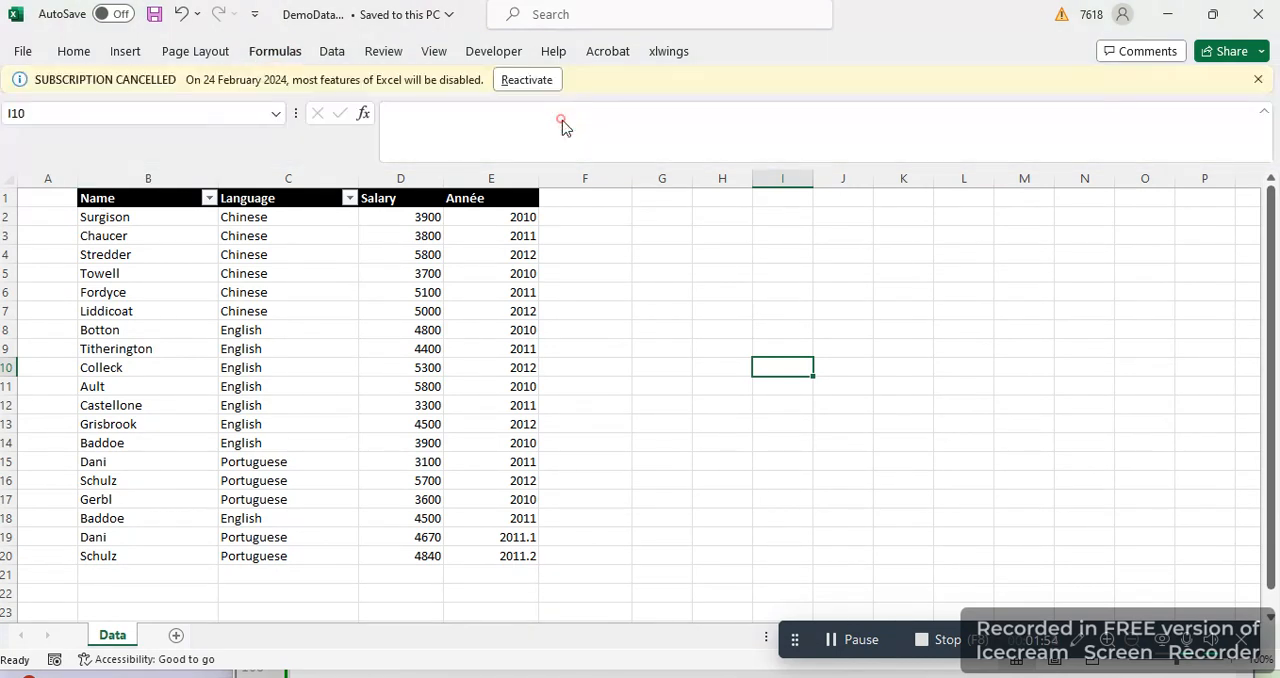
click(795, 267)
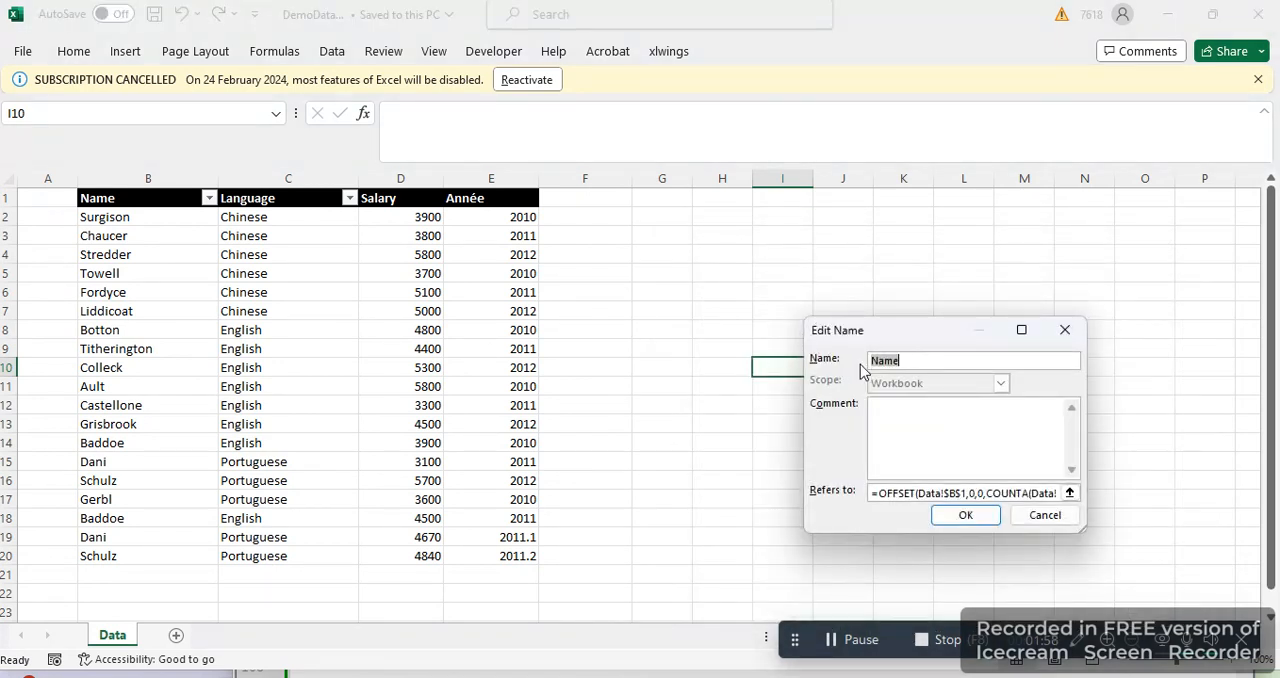
click(1045, 515)
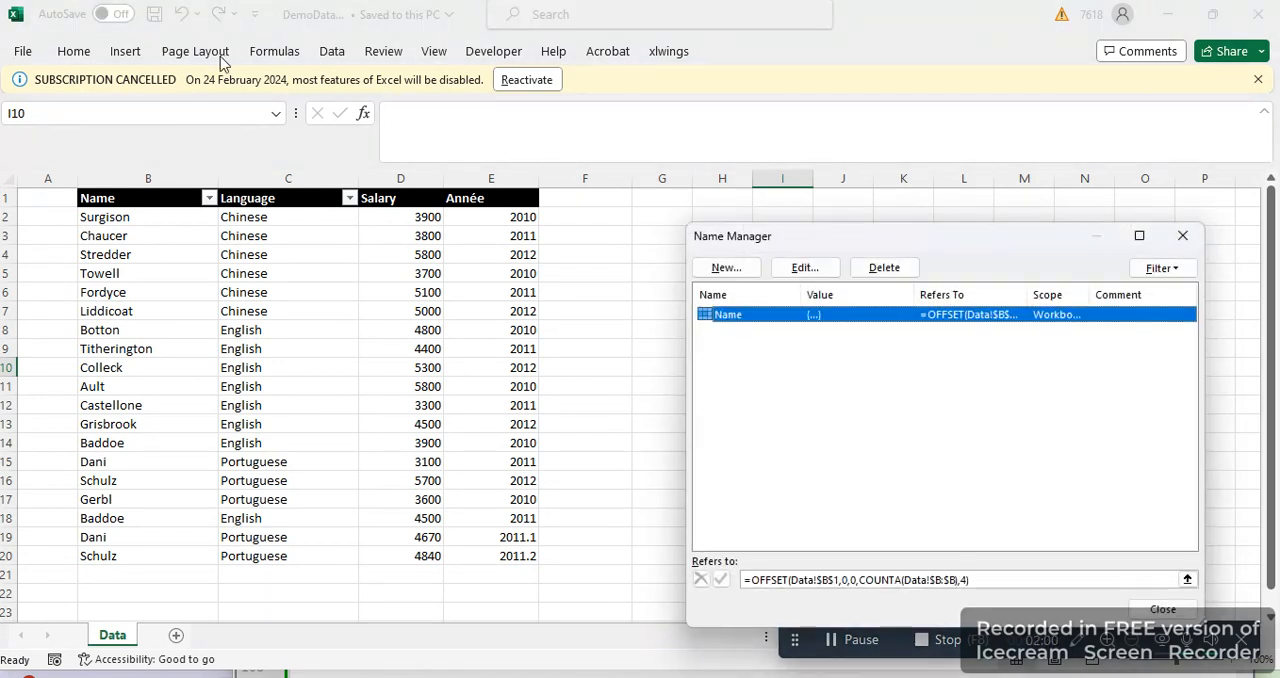
click(1178, 239)
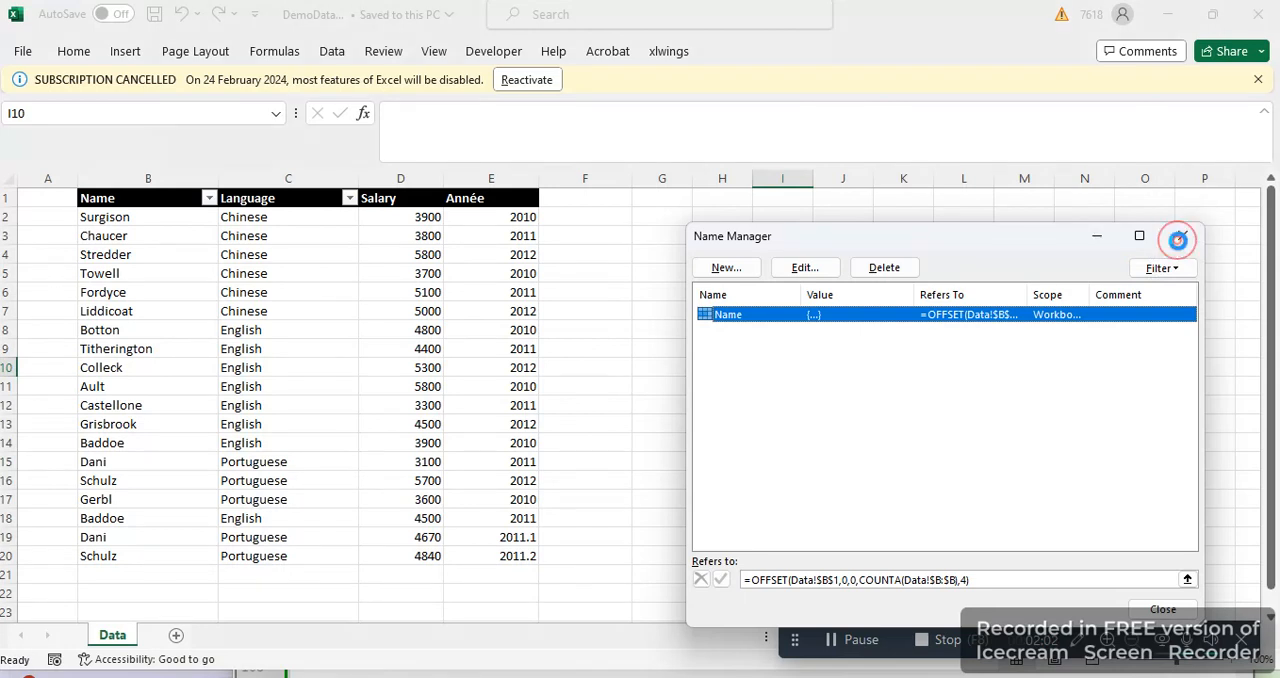
Create a PivotTable from the range Name on the existing Data worksheet, placed at cell H5
click(125, 55)
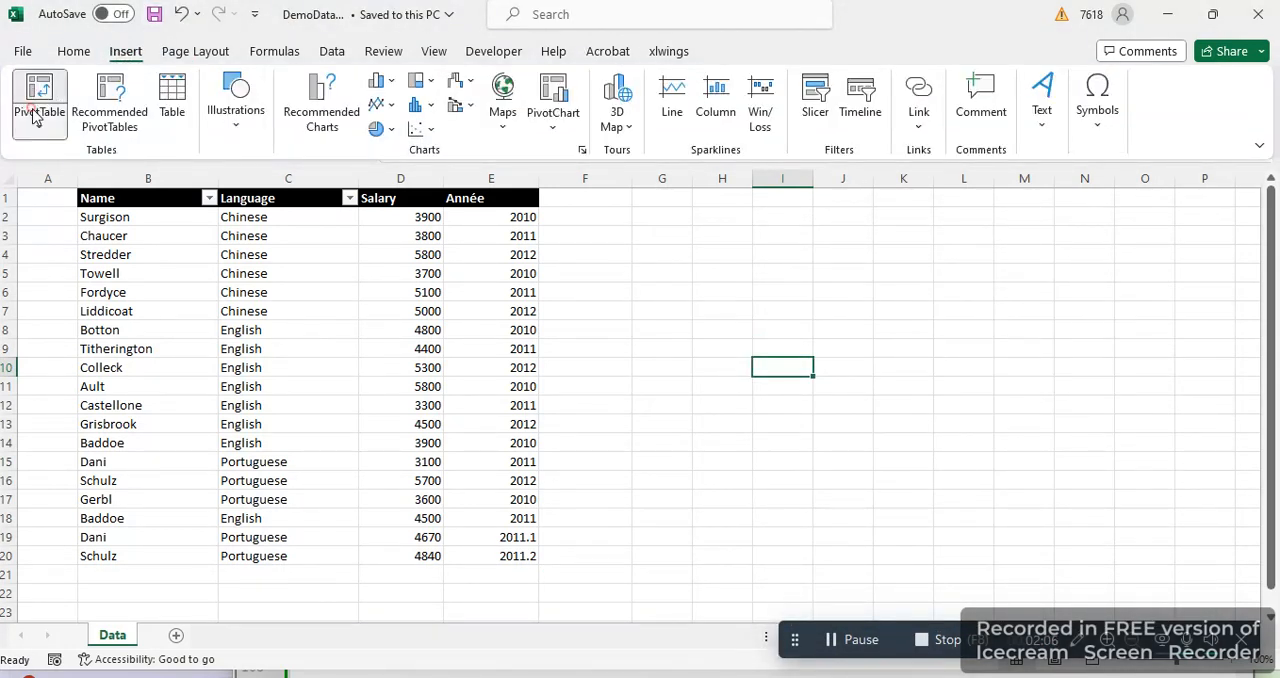
click(35, 117)
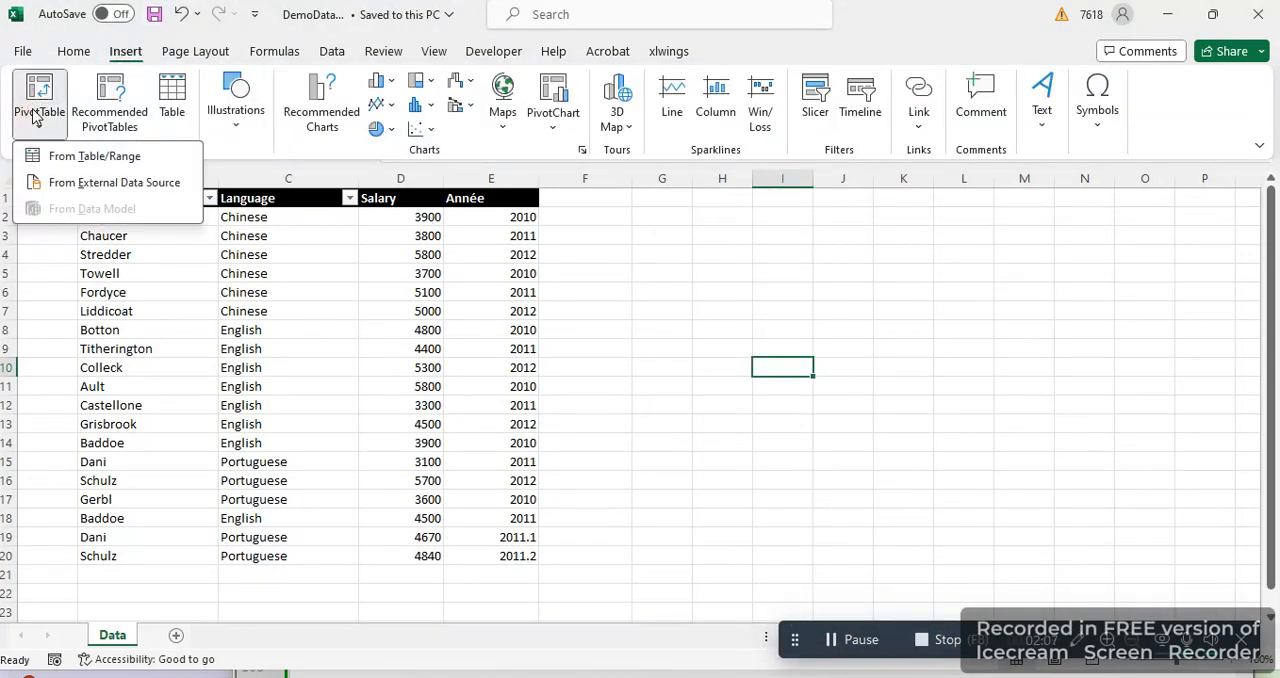
click(74, 156)
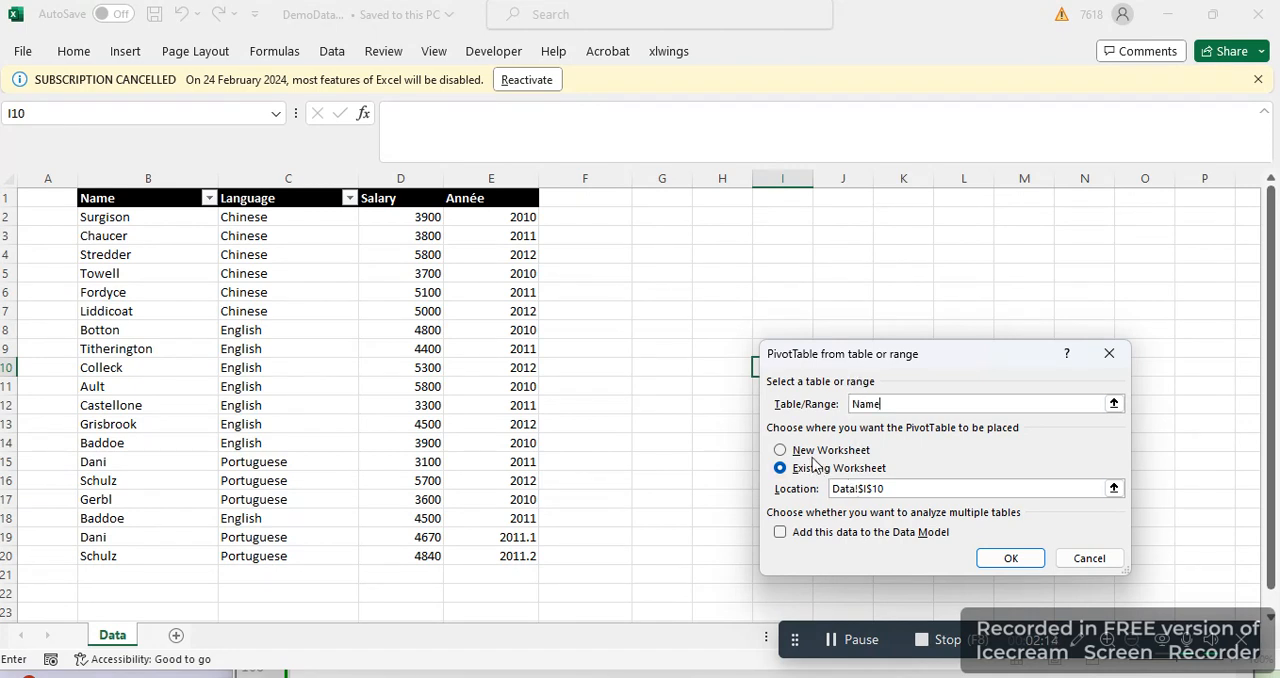
click(712, 277)
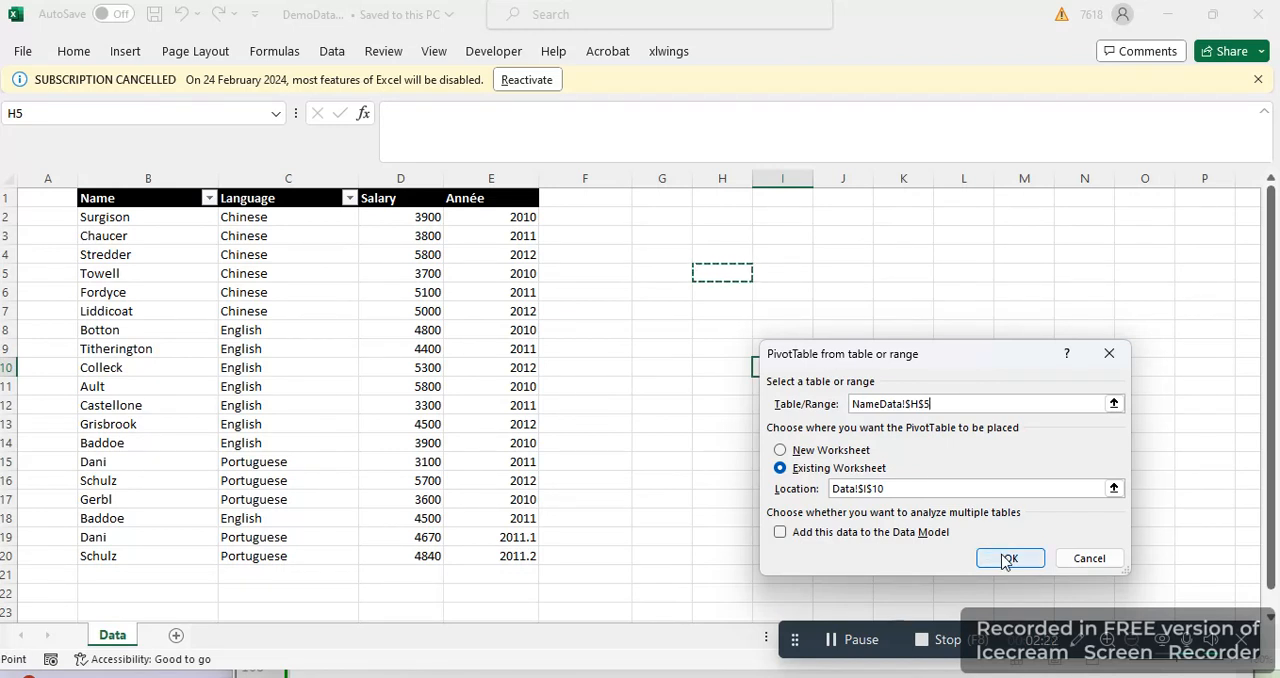
key(BackSpace)
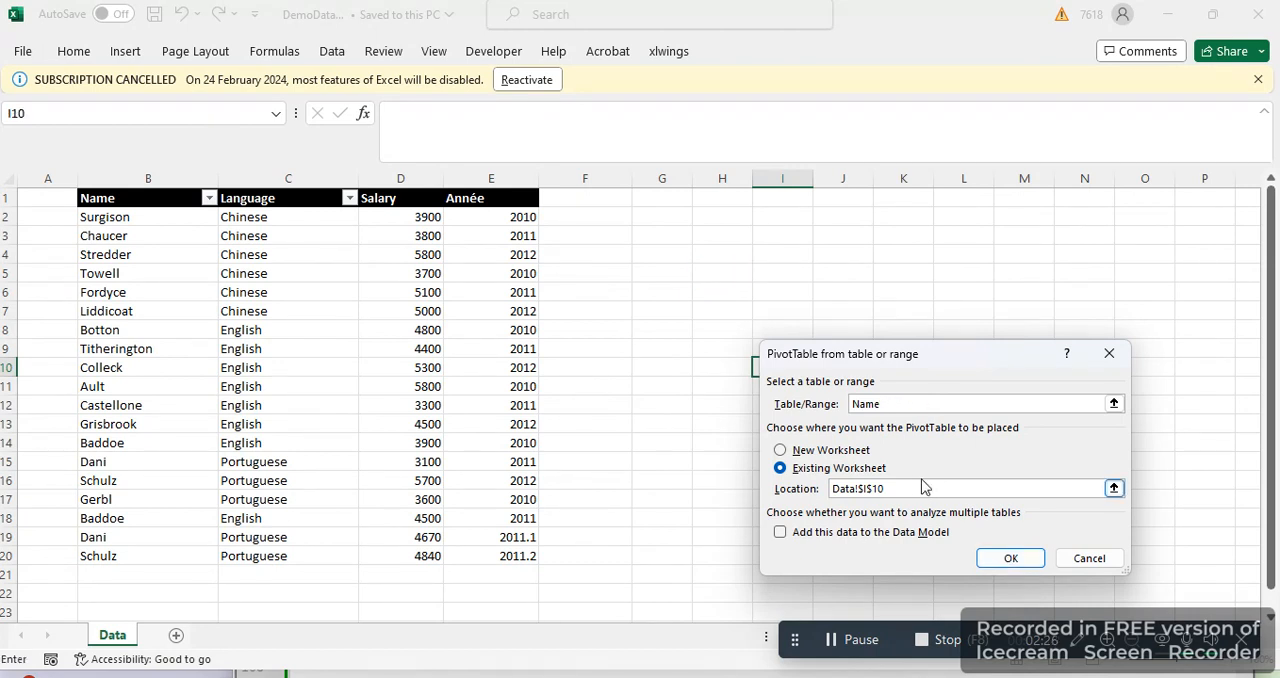
click(1113, 488)
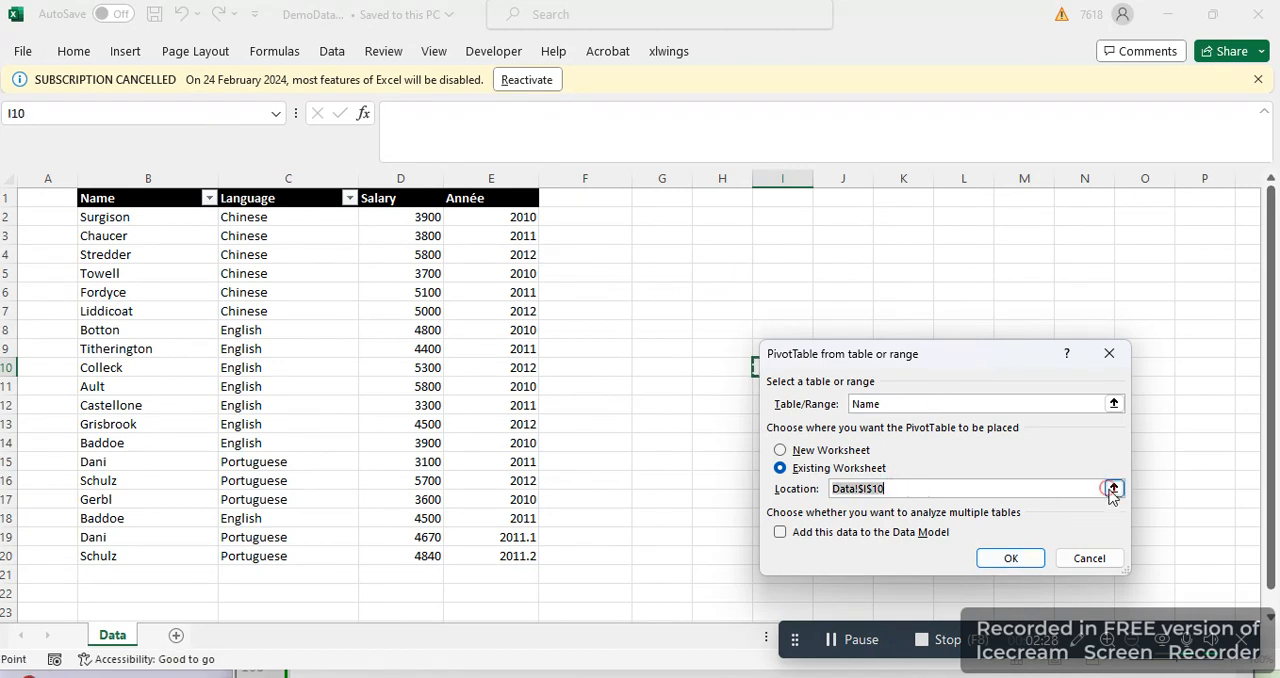
click(731, 277)
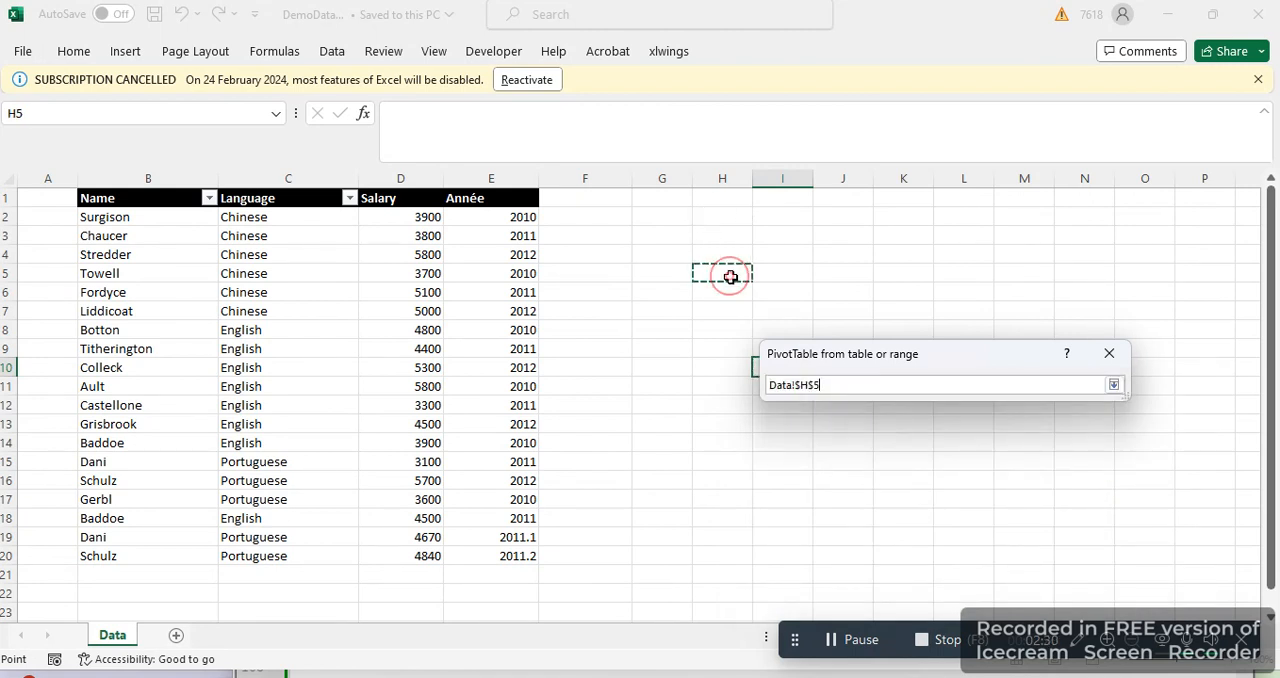
key(Return)
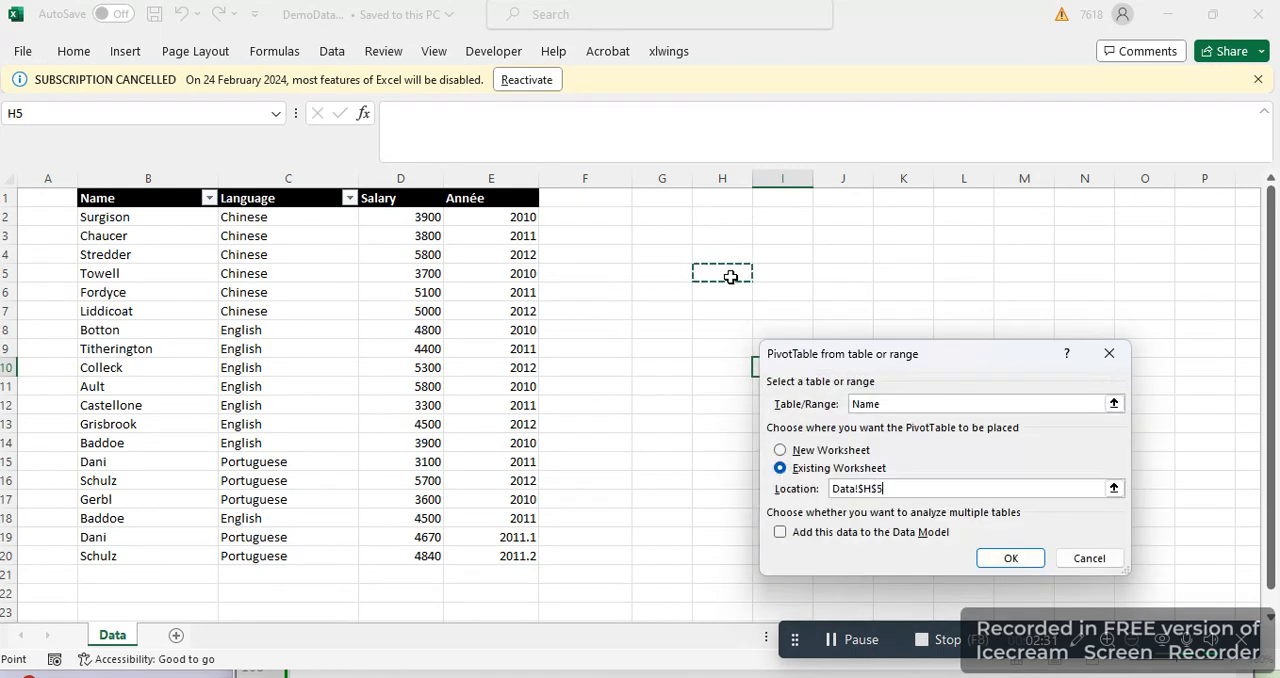
click(1010, 559)
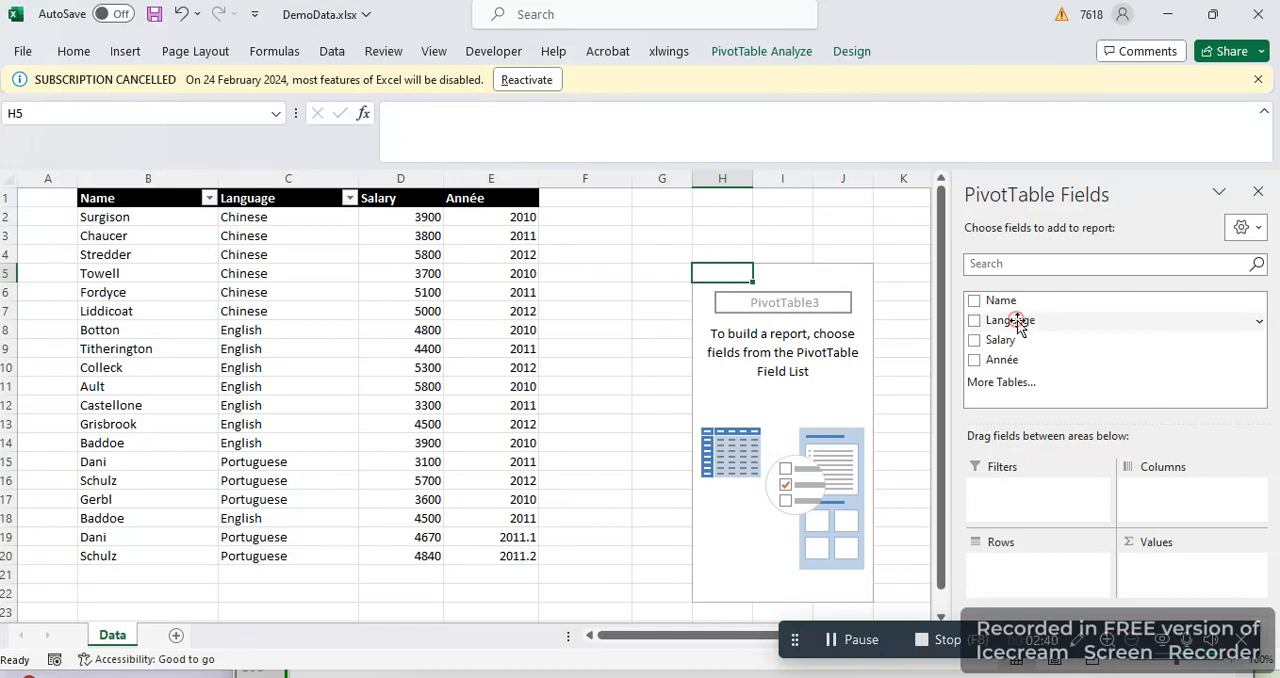
Lay out the PivotTable with Language in the rows, and the count of Language and sum of Salary as values
drag(1018, 325, 1022, 582)
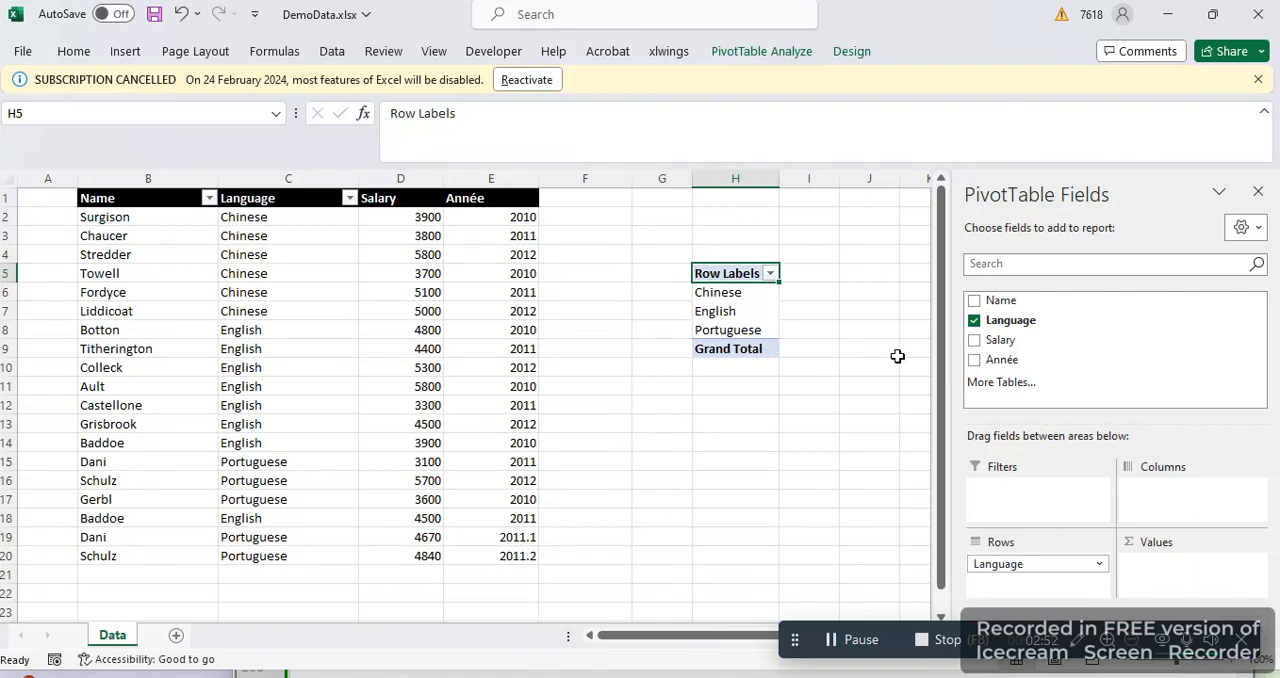
drag(1005, 327, 1166, 580)
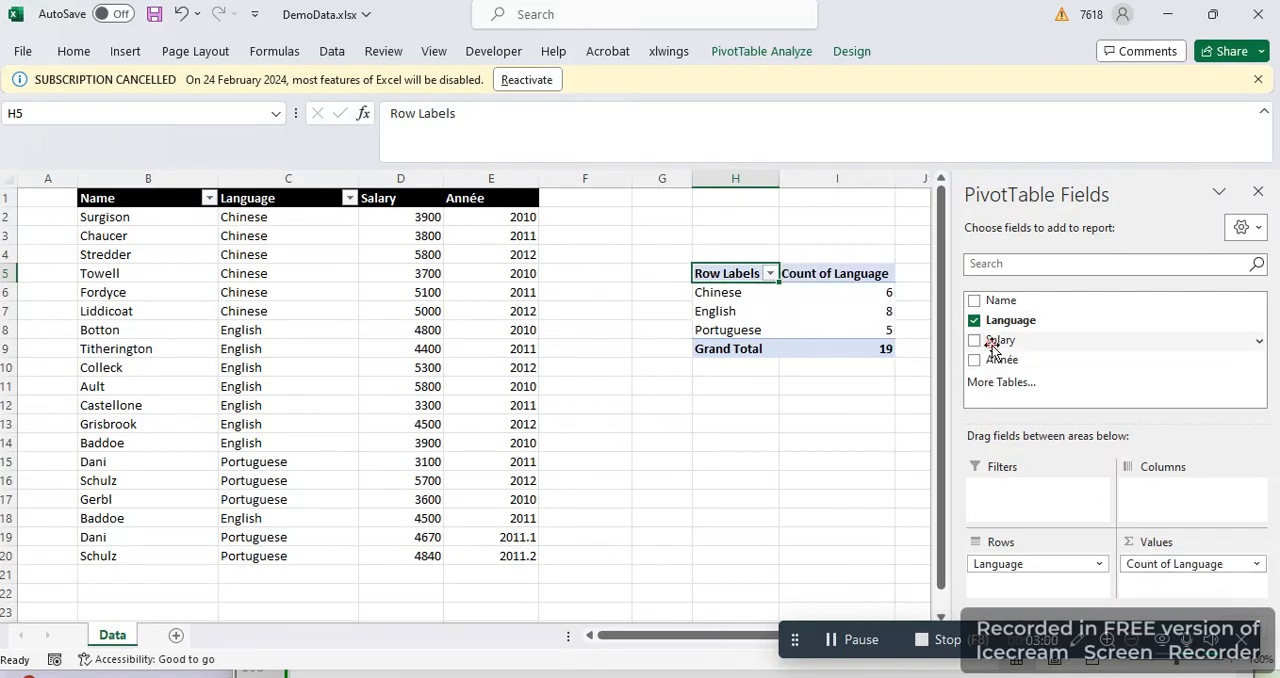
drag(997, 340, 1180, 592)
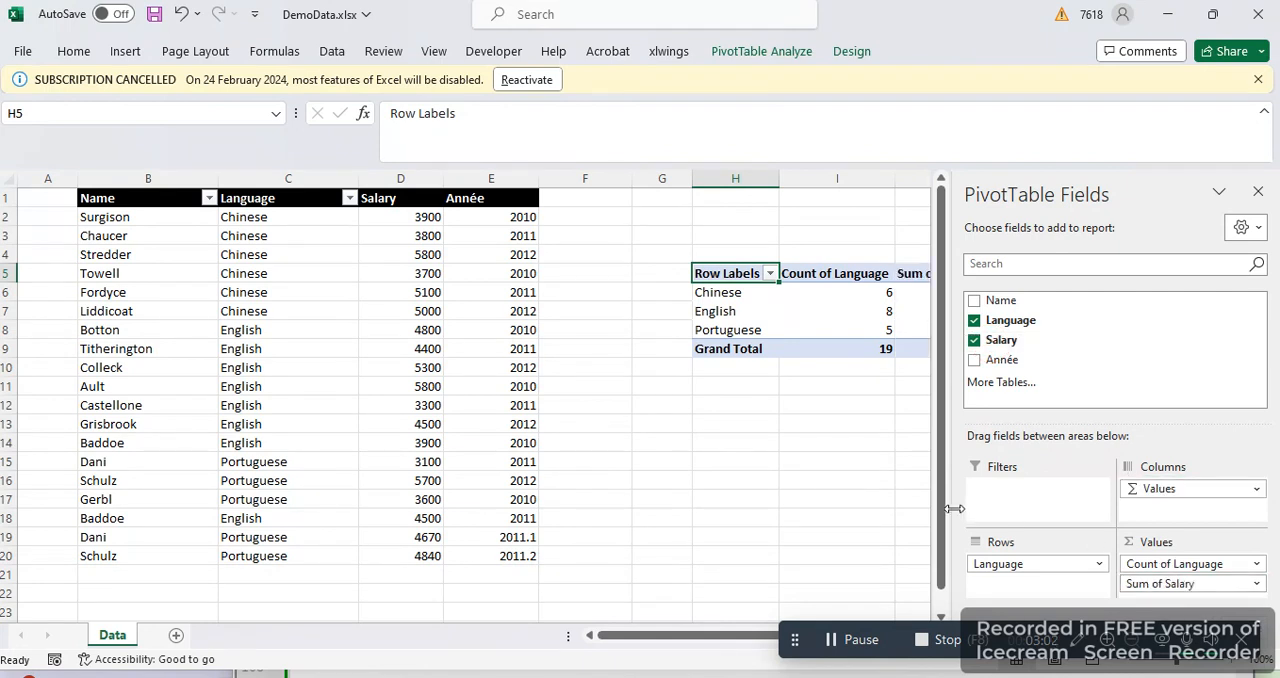
drag(690, 638, 877, 652)
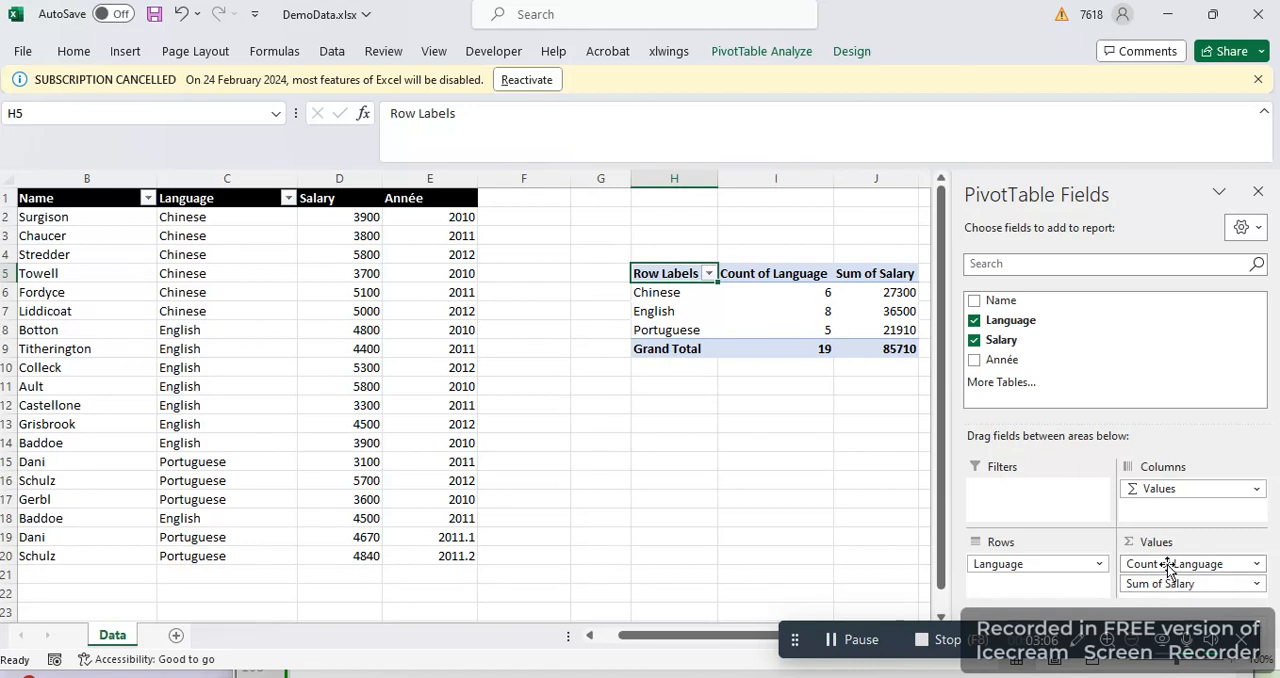
click(859, 275)
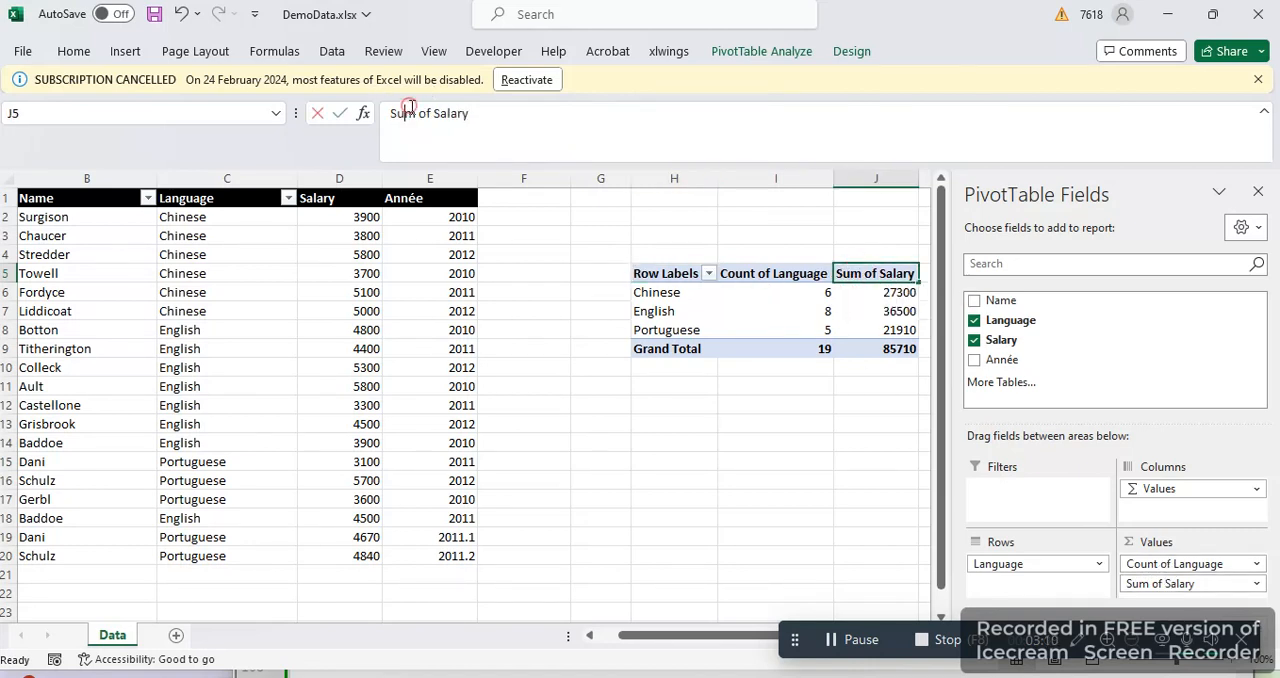
drag(392, 113, 470, 113)
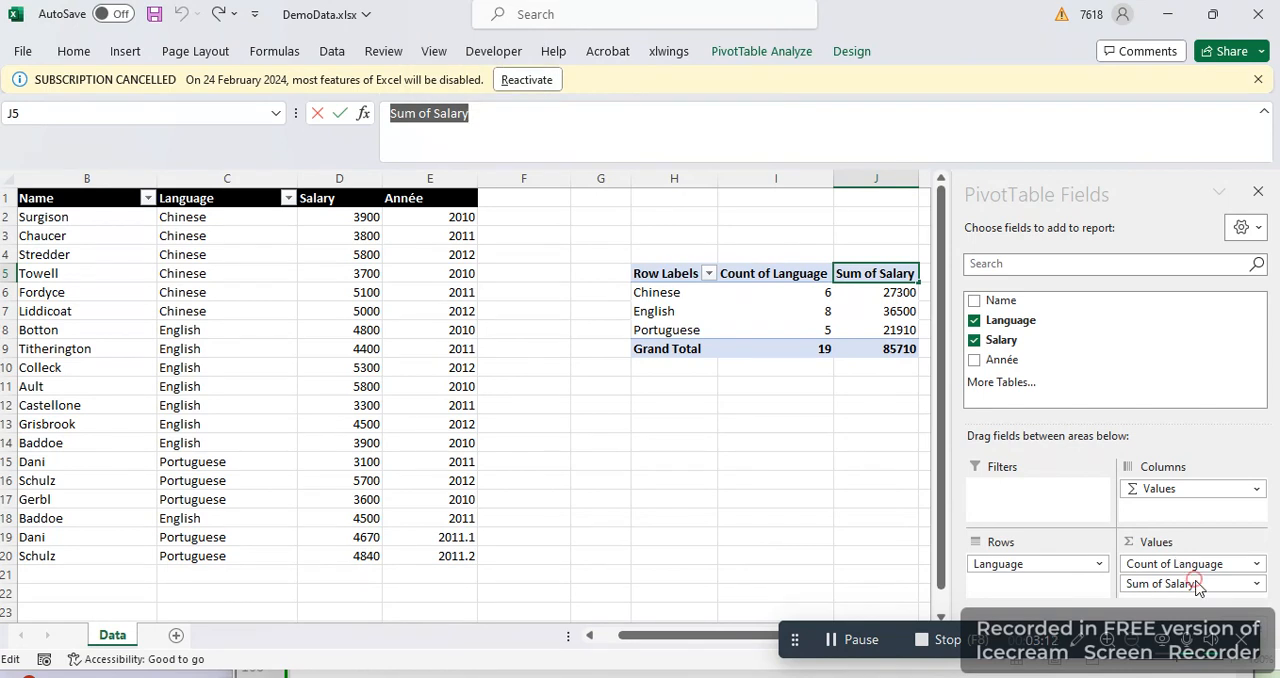
click(757, 361)
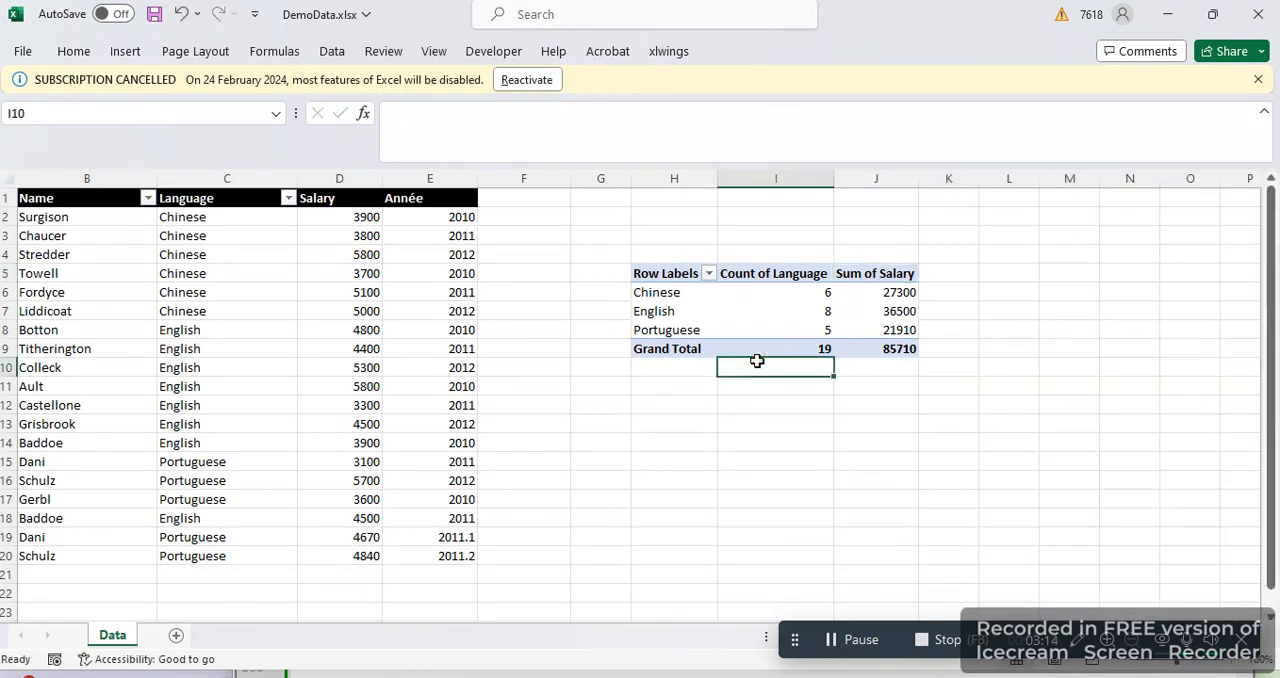
click(775, 277)
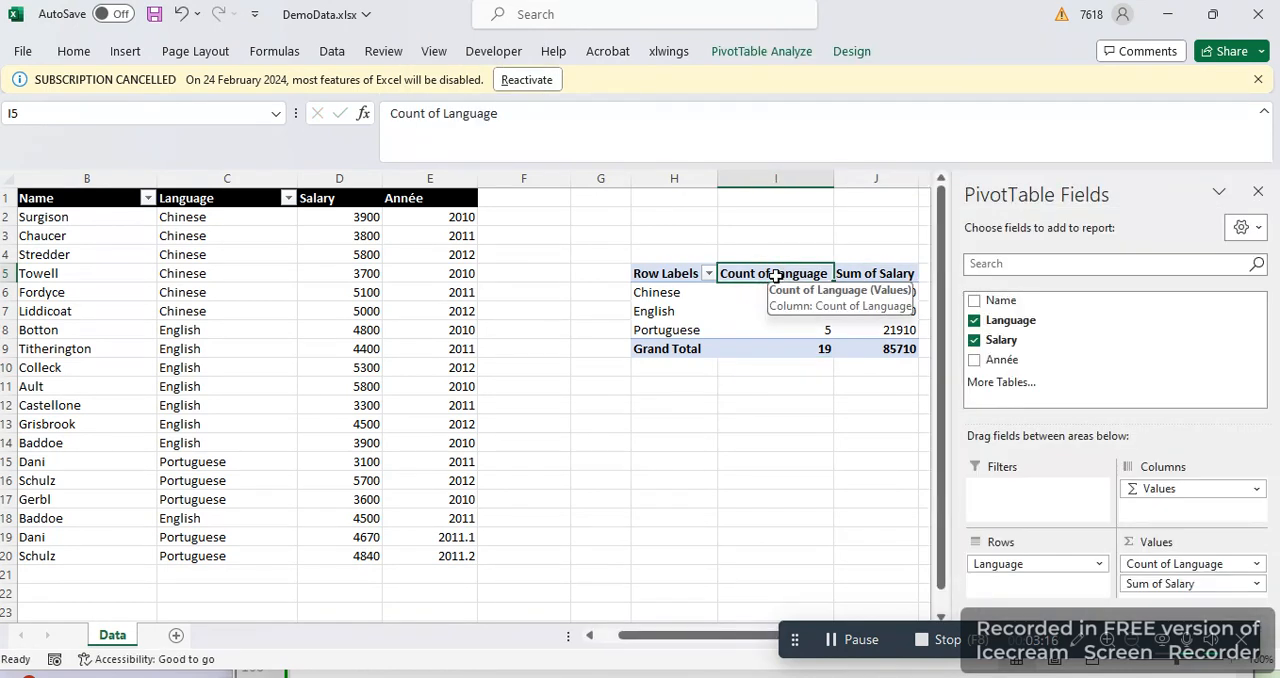
click(726, 311)
right_click(726, 311)
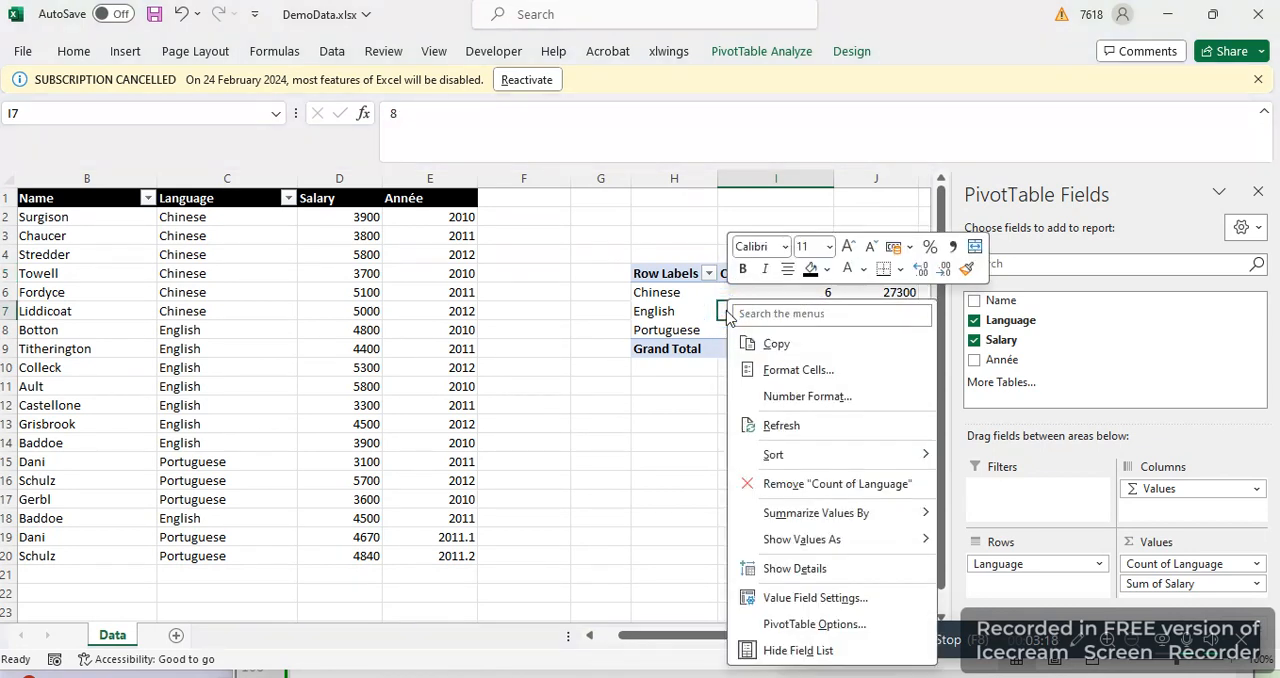
click(1214, 590)
Summarize the PivotTable's Salary value field by Average and give it the custom name "Moyenne des salaire"
click(1214, 590)
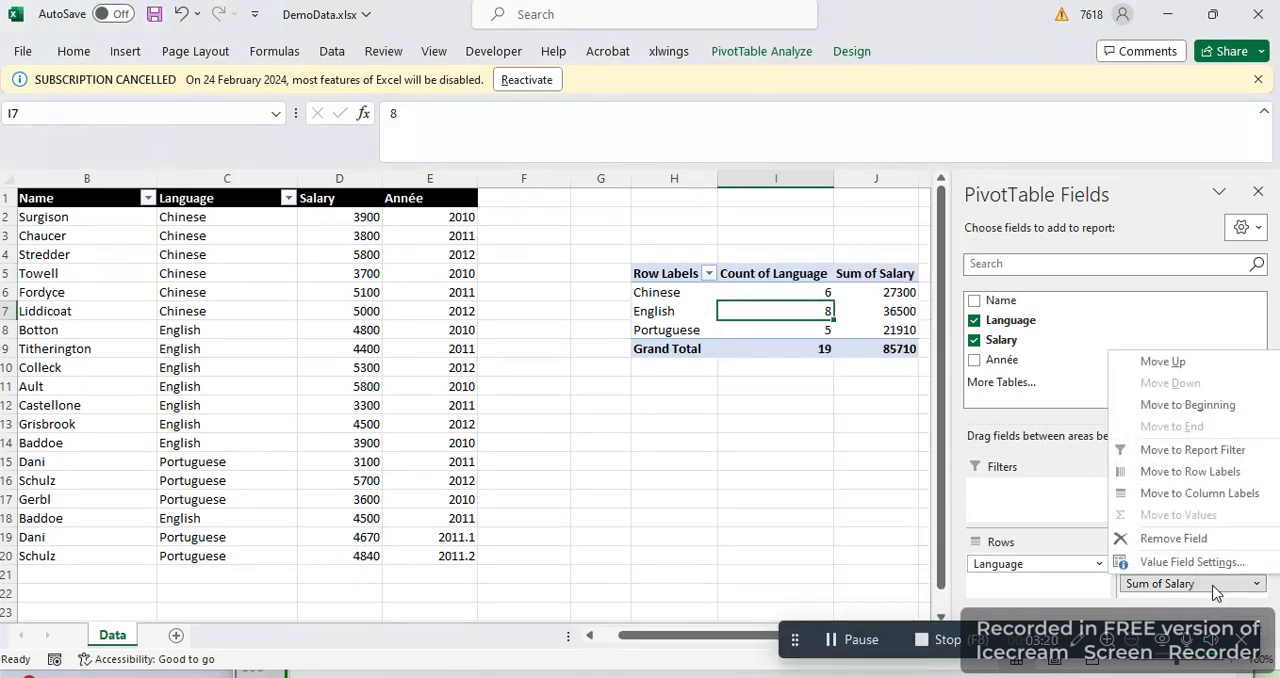
click(1193, 564)
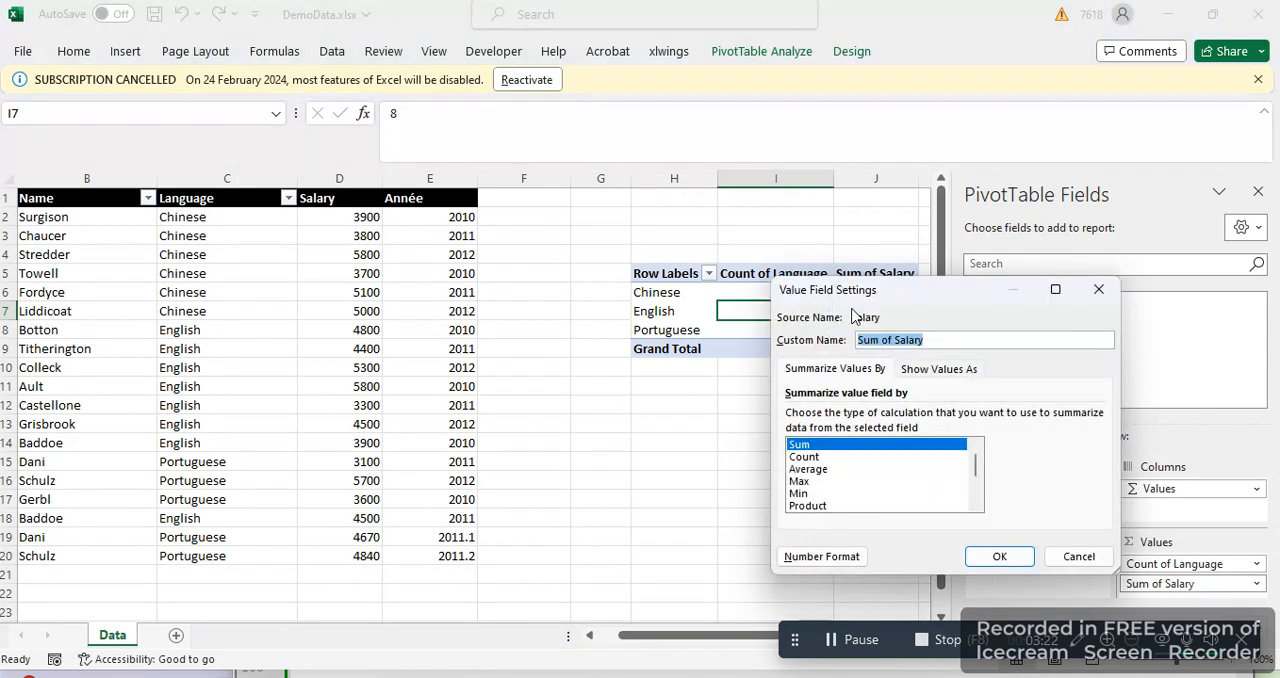
click(806, 469)
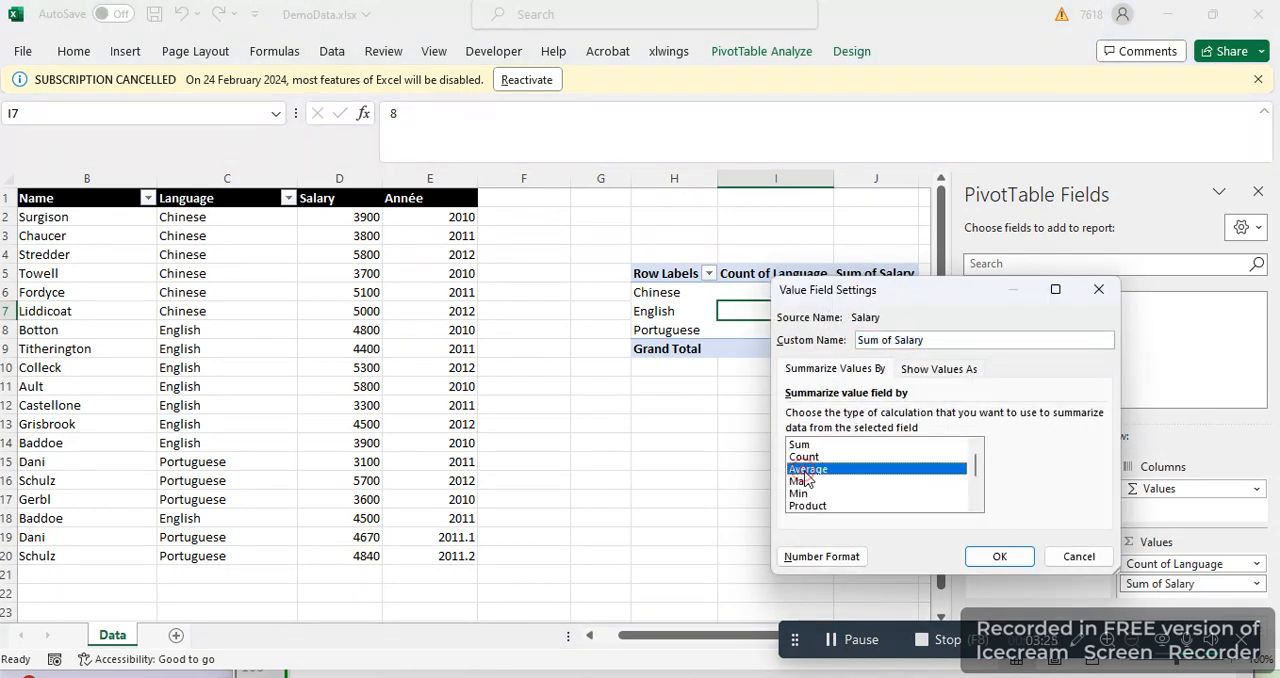
triple_click(899, 339)
text(Moyenne des salaire)
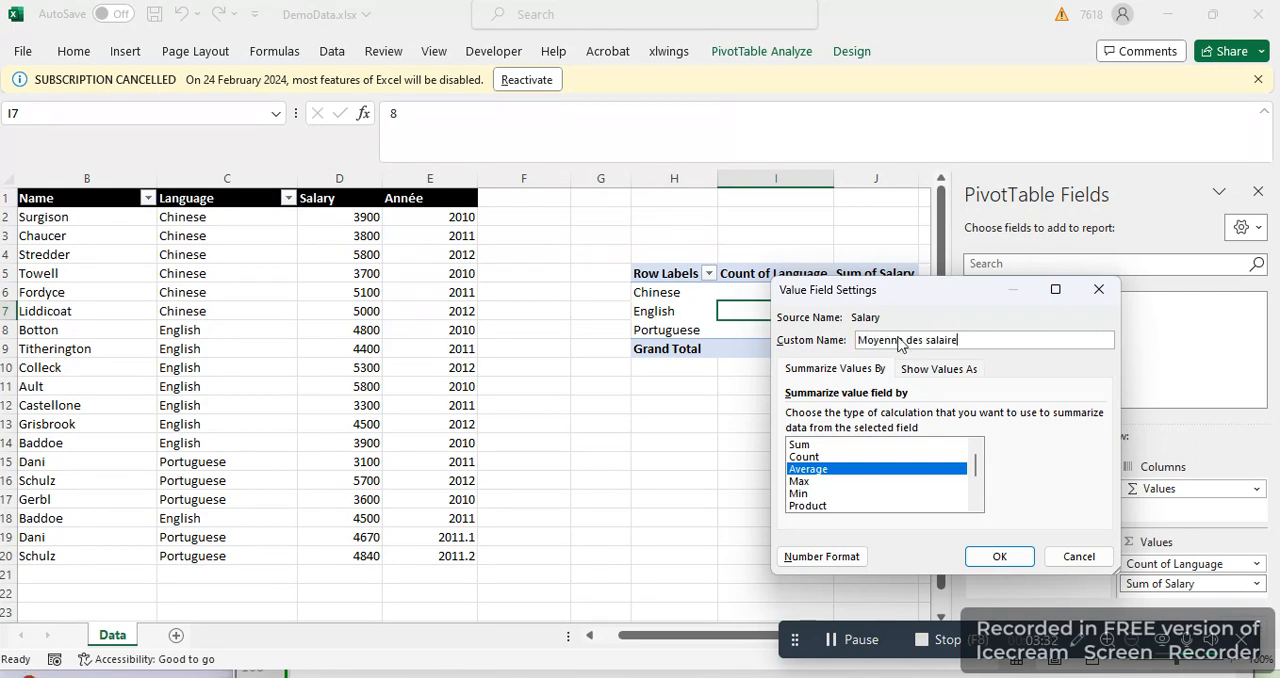
key(Return)
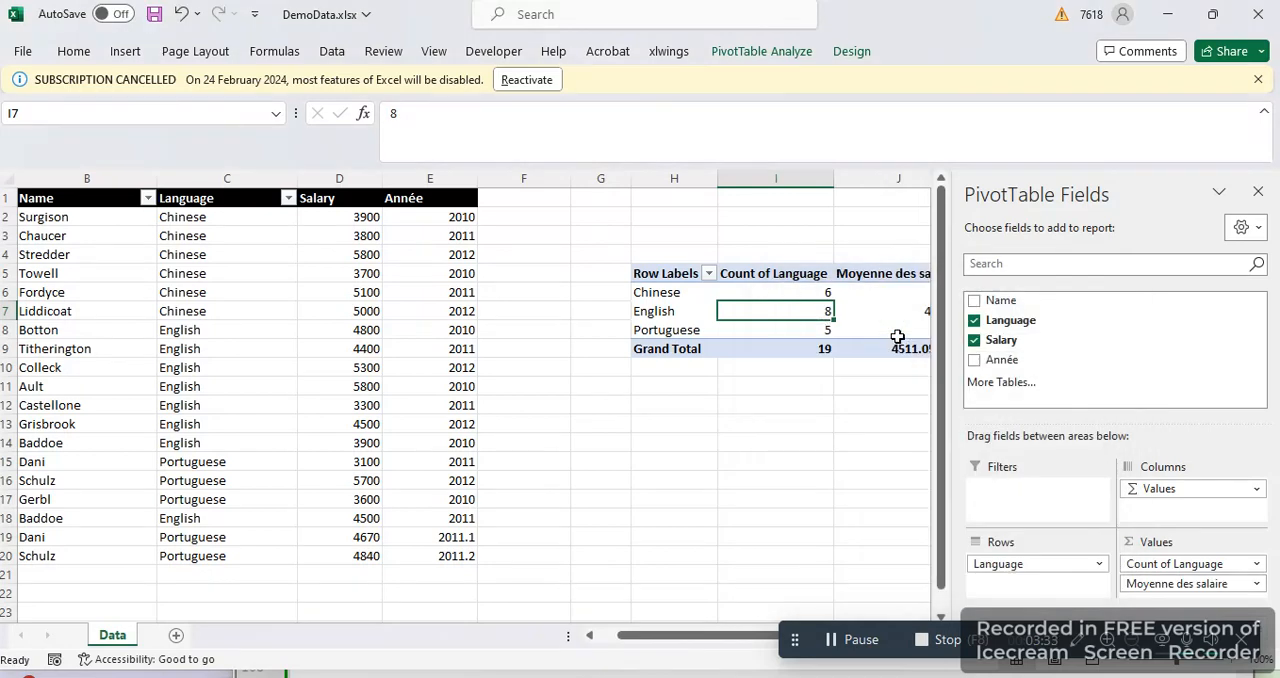
Give the PivotTable's Count of Language value field the custom name "# Language"
click(1168, 563)
click(1163, 542)
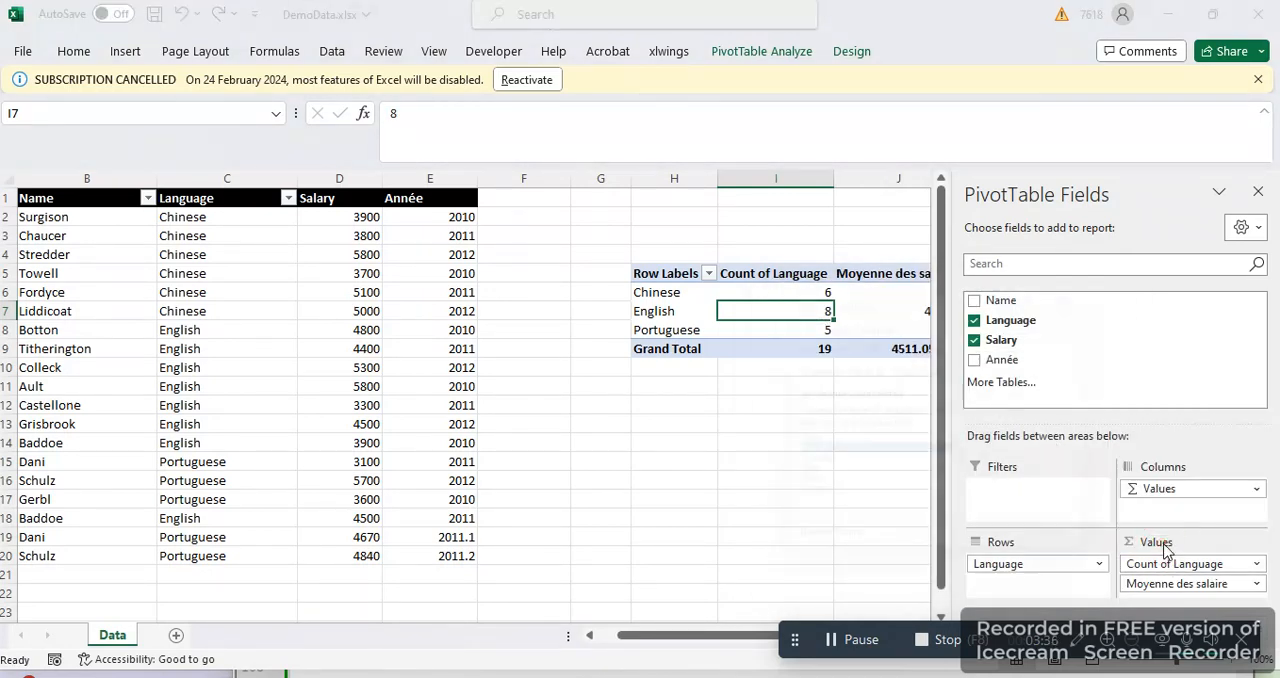
text(# Language)
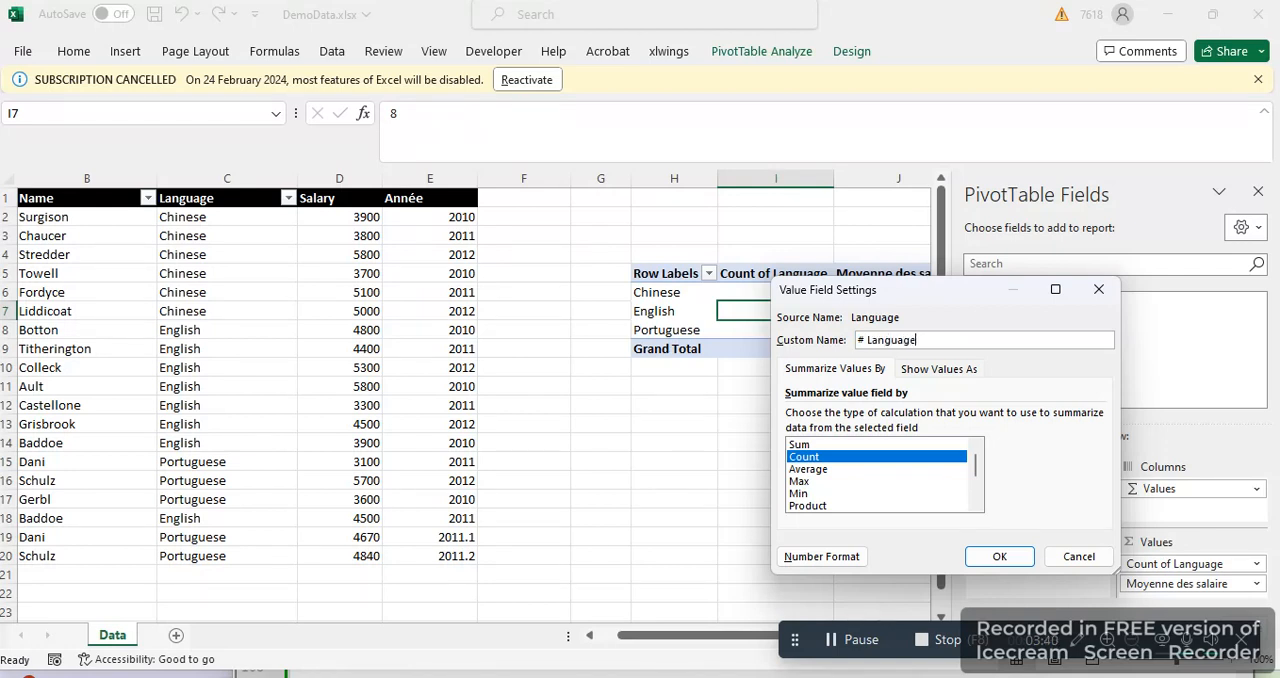
key(Return)
scroll(829, 426, right, 2)
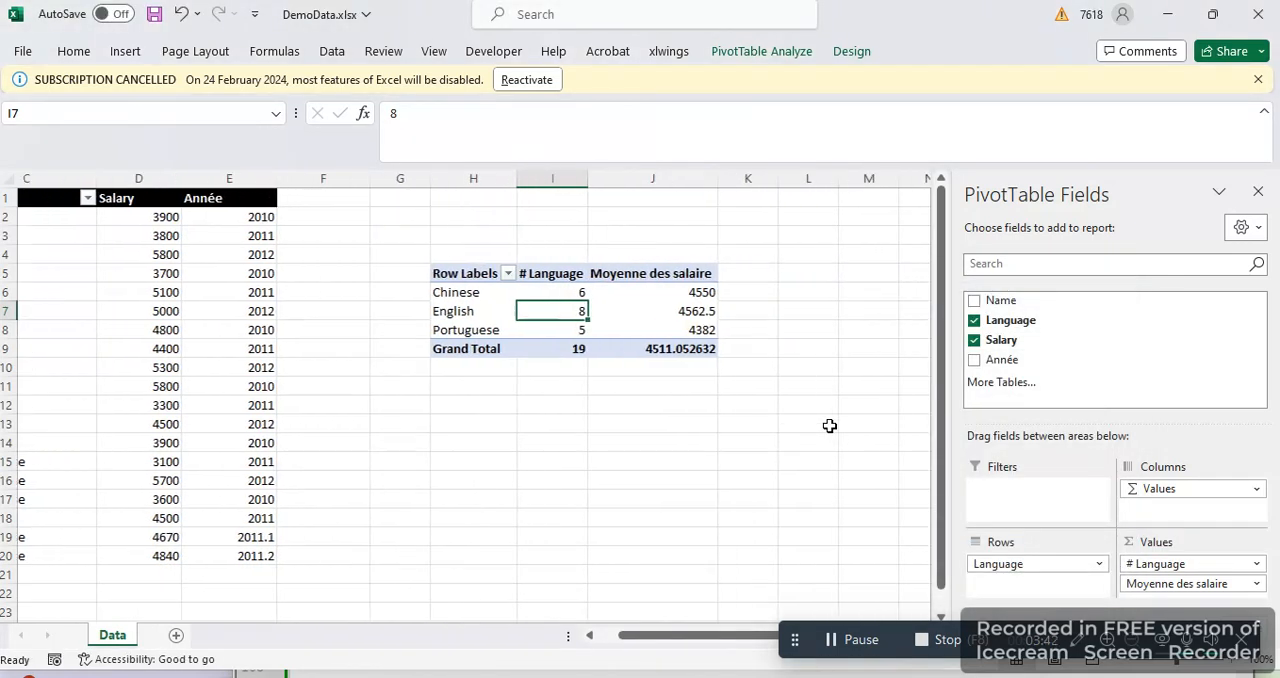
scroll(829, 426, right, 1)
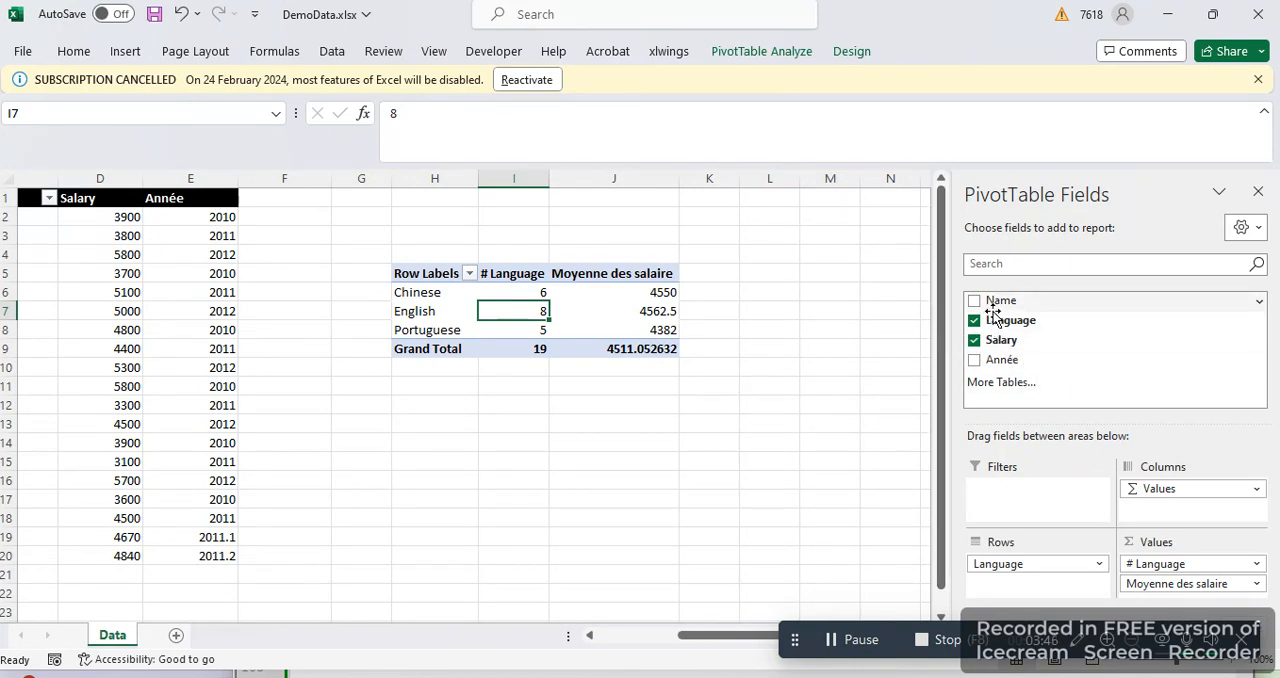
Add Année as a report filter of the PivotTable and filter it to 2011
drag(1000, 360, 1018, 504)
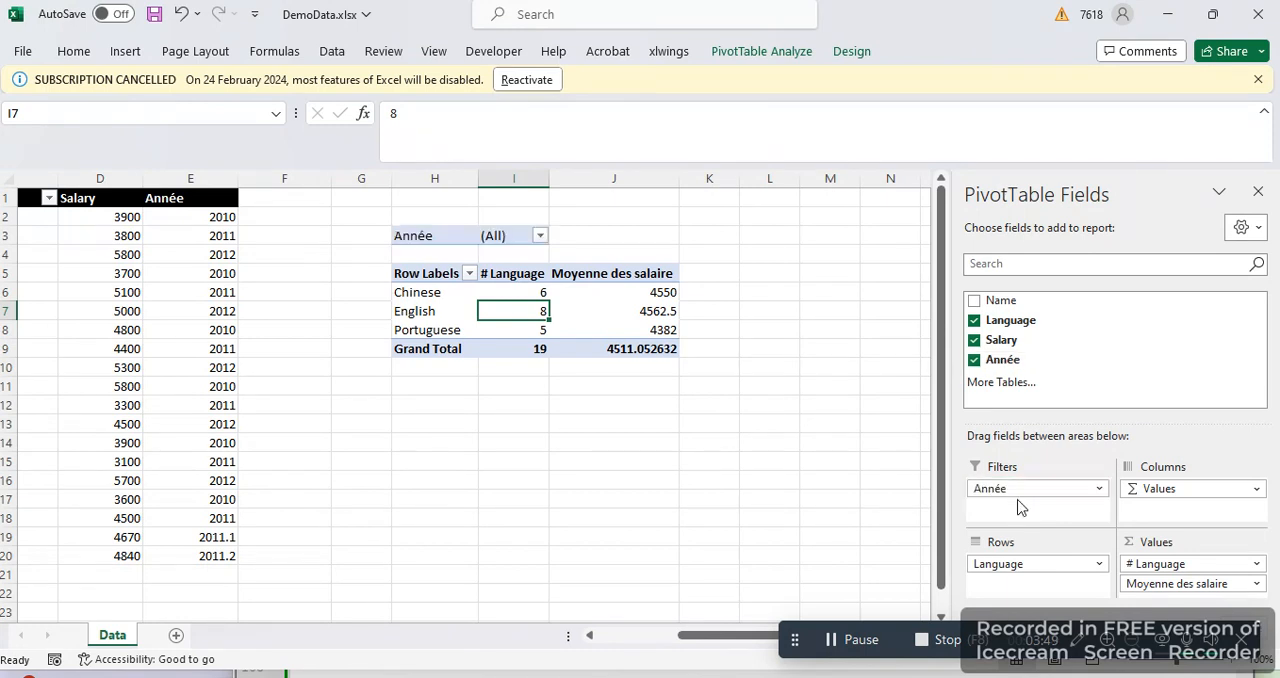
click(539, 236)
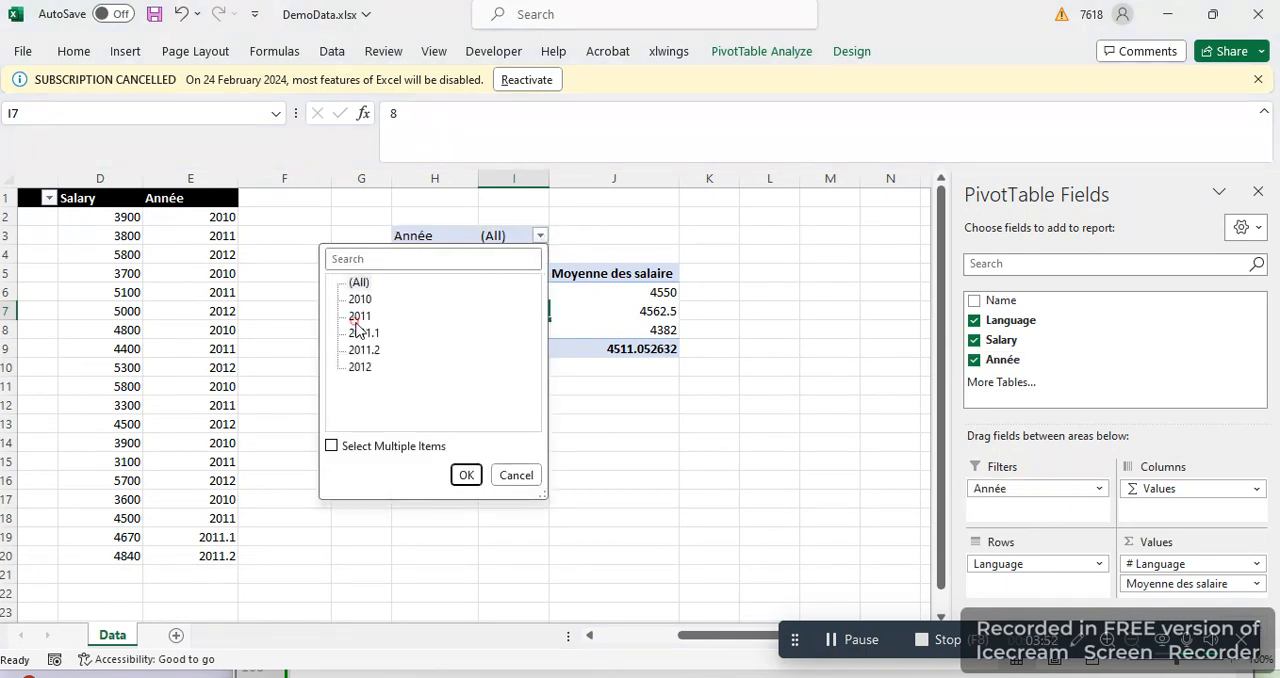
click(359, 317)
click(466, 475)
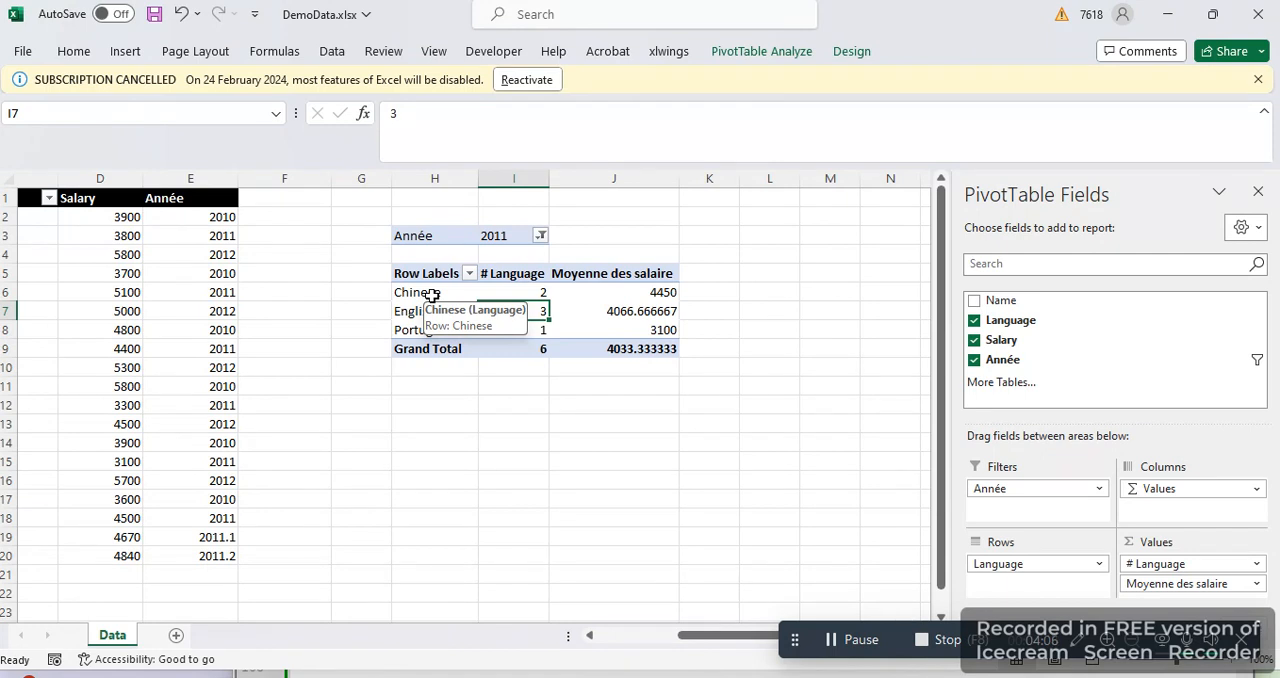
Turn on banded rows and banded columns for the PivotTable and apply the orange Medium style with black header bands
scroll(432, 295, left, 4)
scroll(578, 245, right, 2)
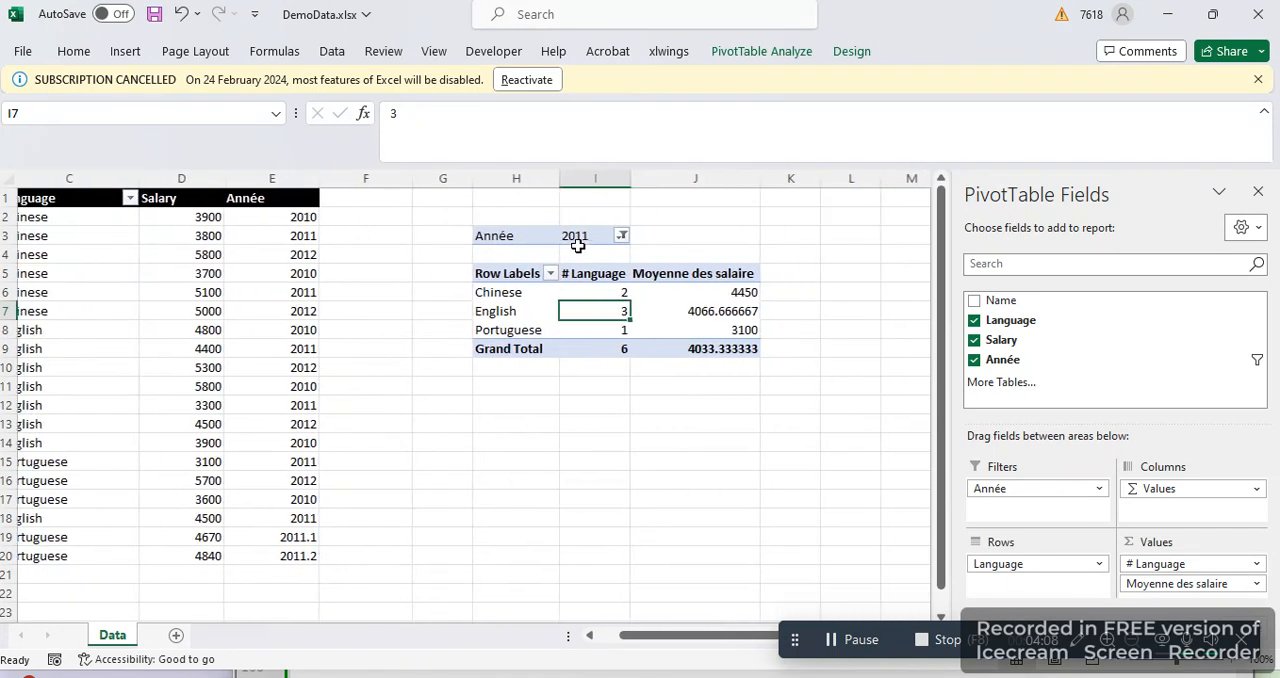
drag(494, 236, 693, 347)
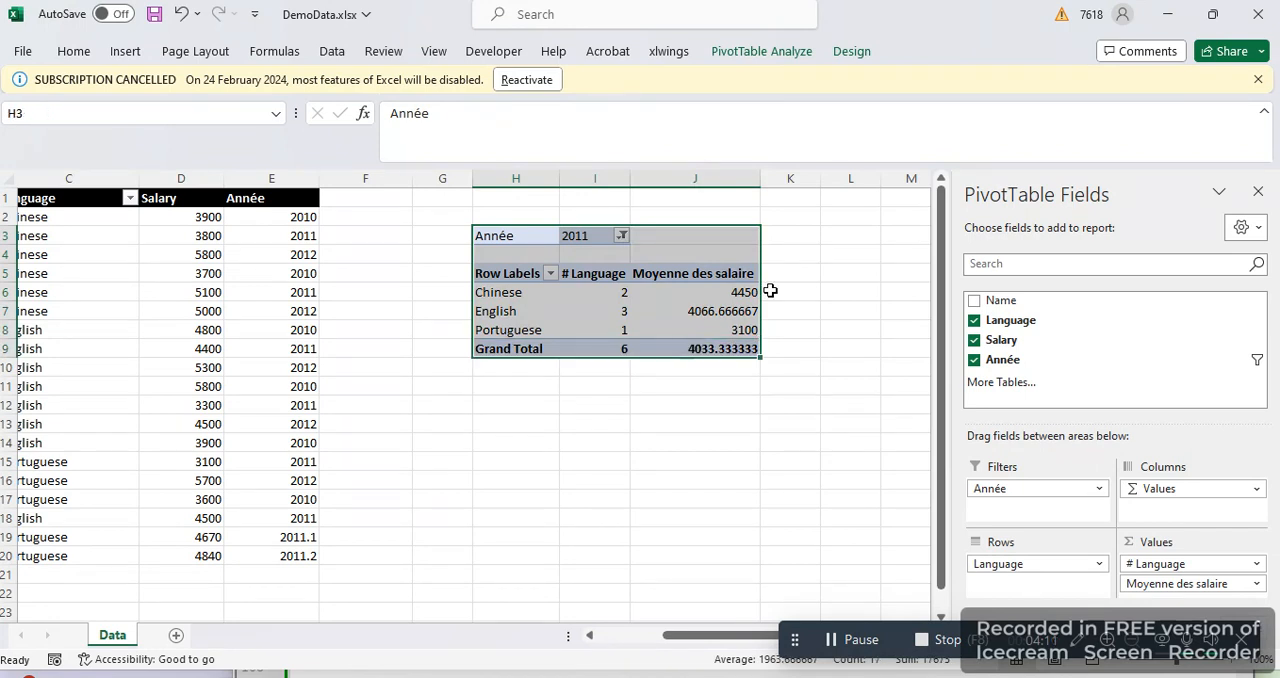
click(858, 53)
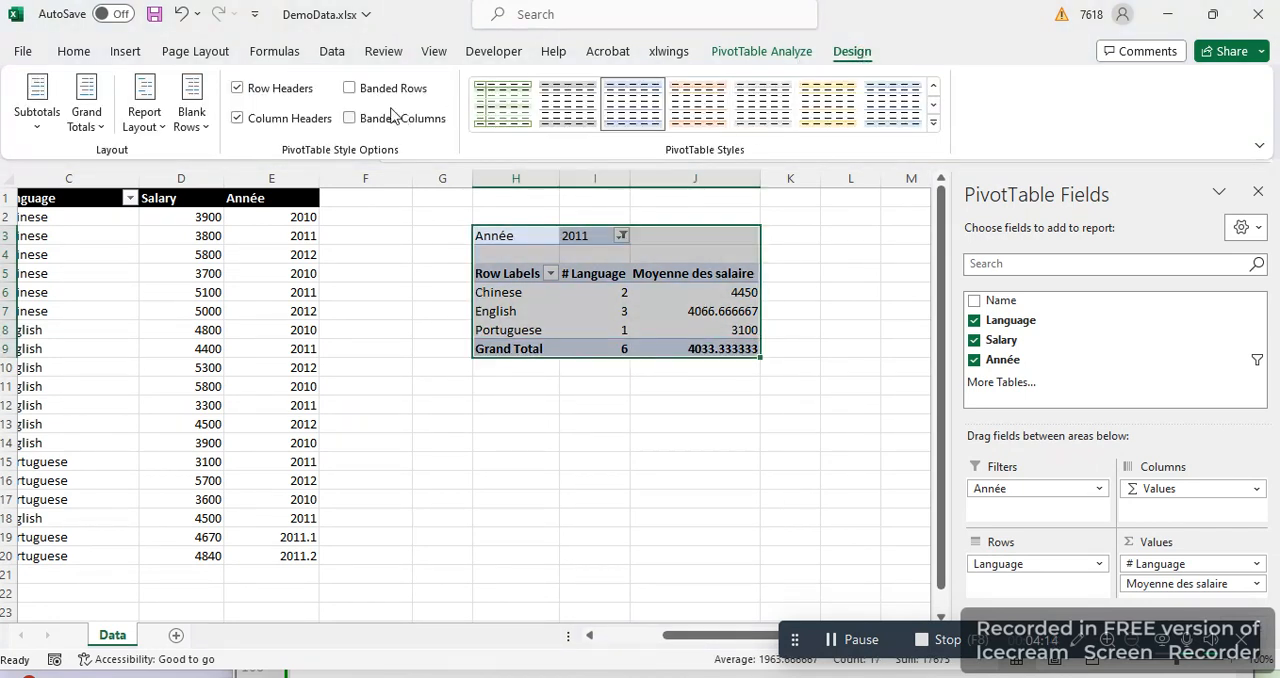
click(350, 89)
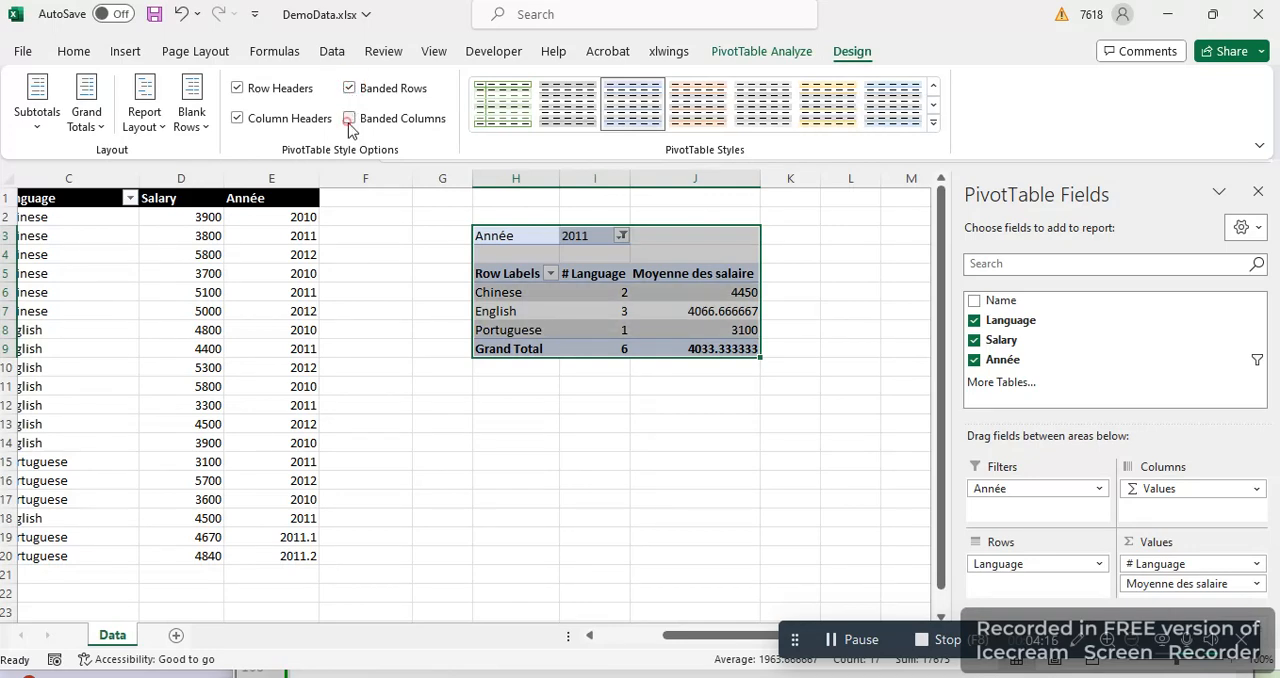
click(350, 119)
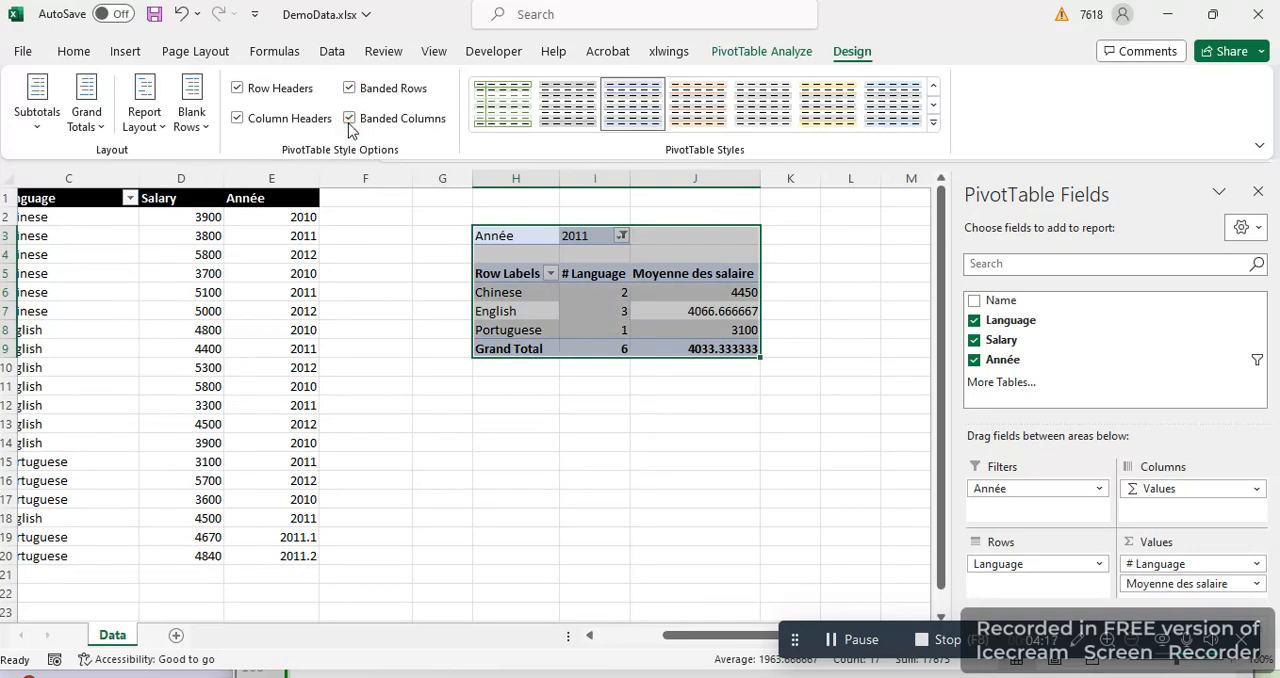
click(934, 118)
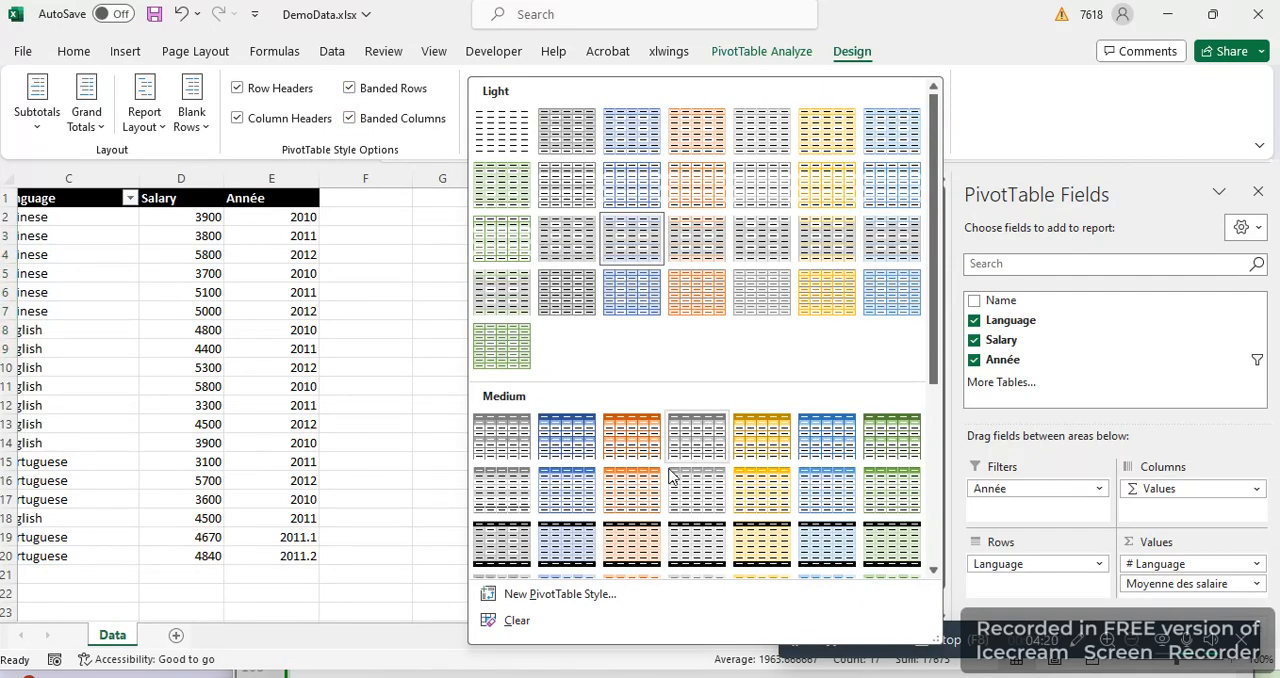
click(631, 545)
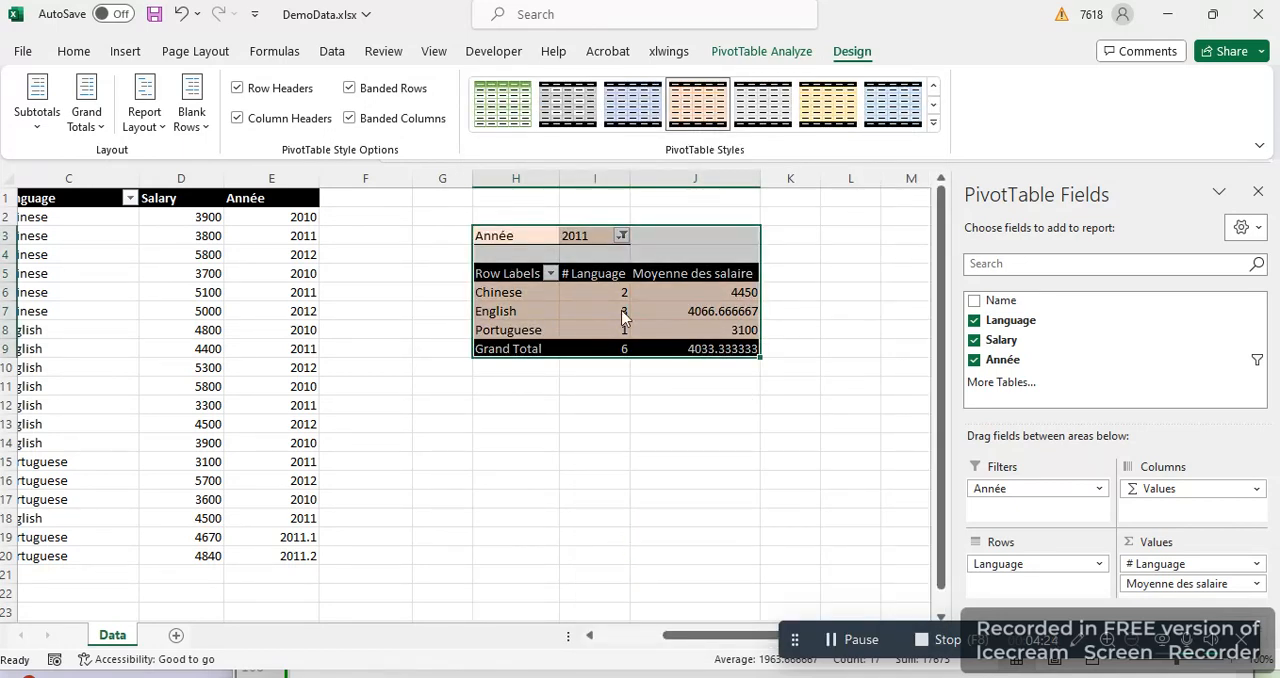
click(1256, 195)
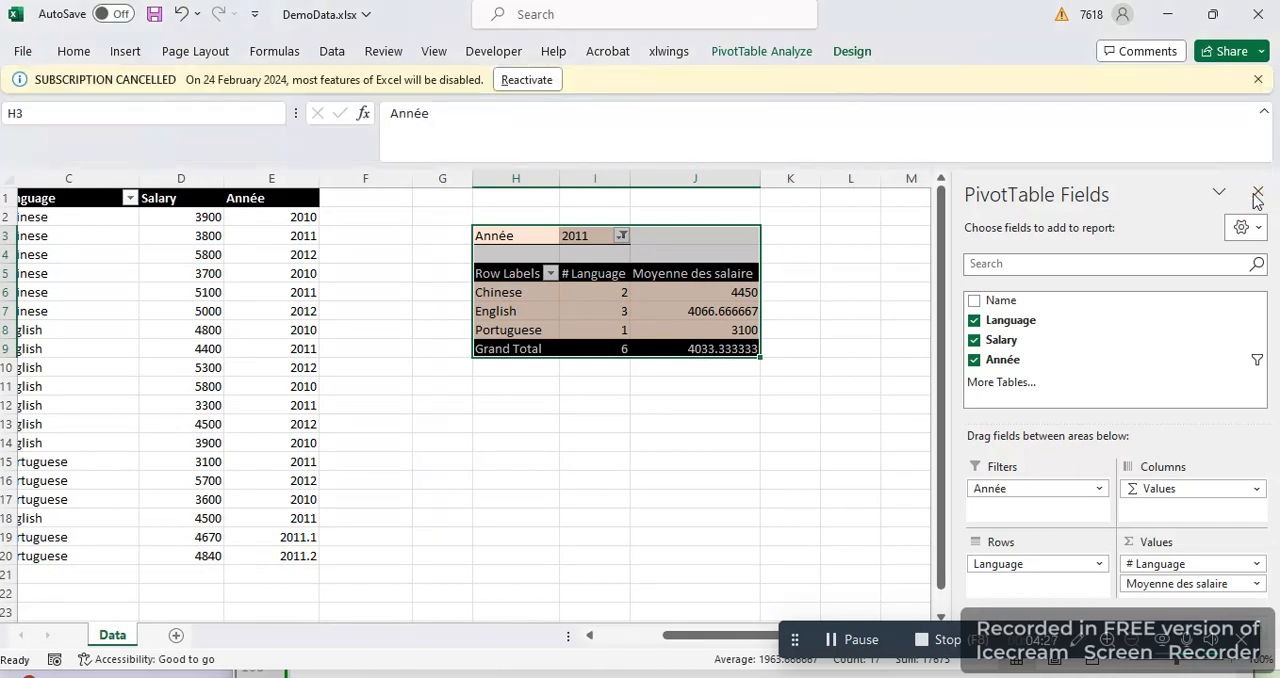
Insert a Clustered Column PivotChart from the PivotTable, move it below the table and close the field list
click(125, 51)
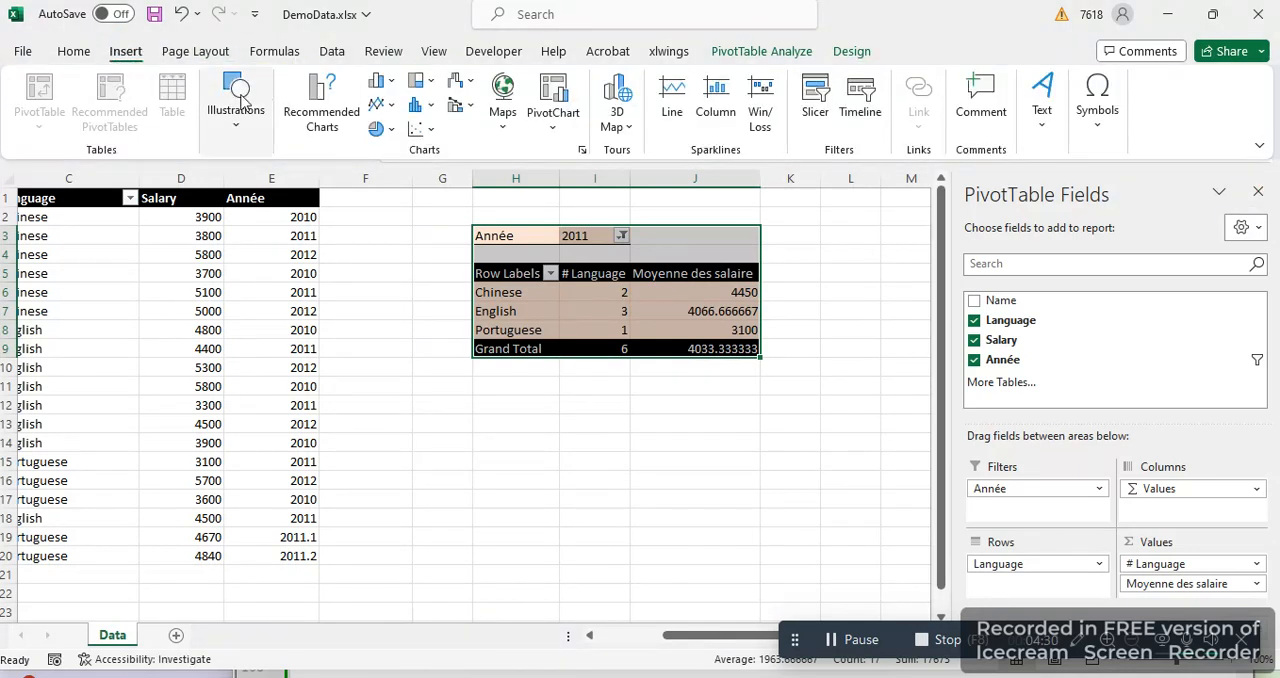
click(322, 118)
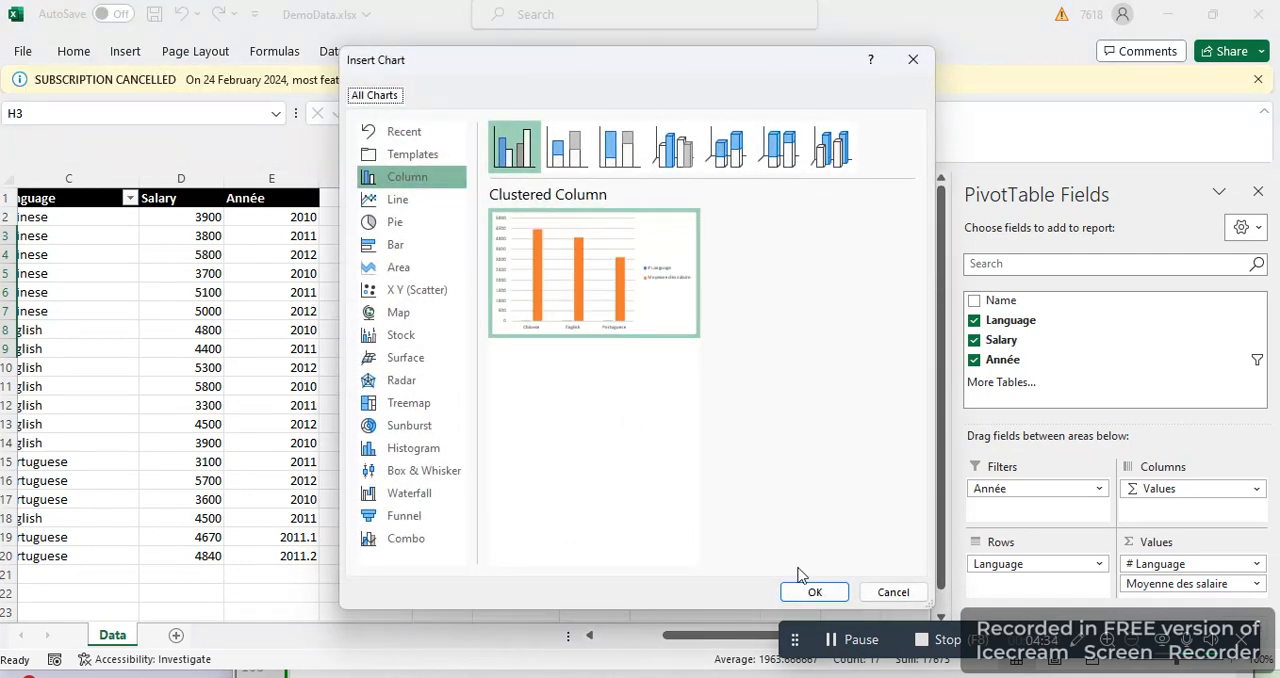
click(812, 591)
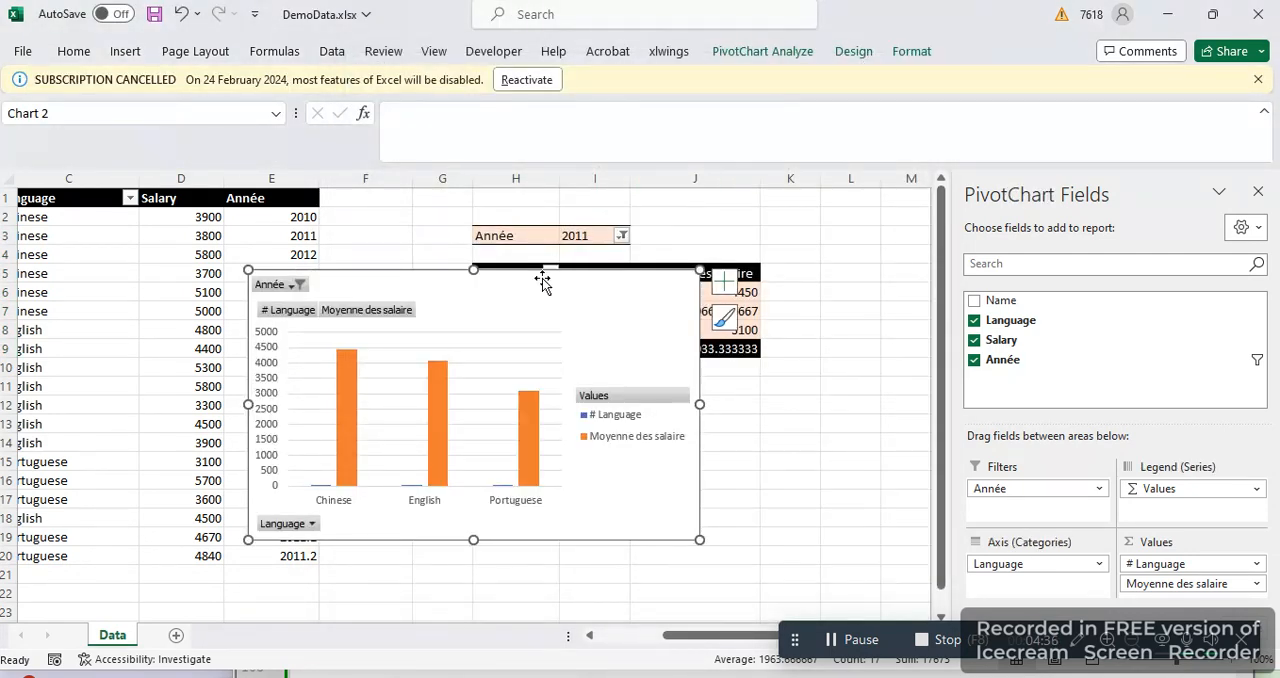
drag(523, 286, 719, 428)
click(1258, 191)
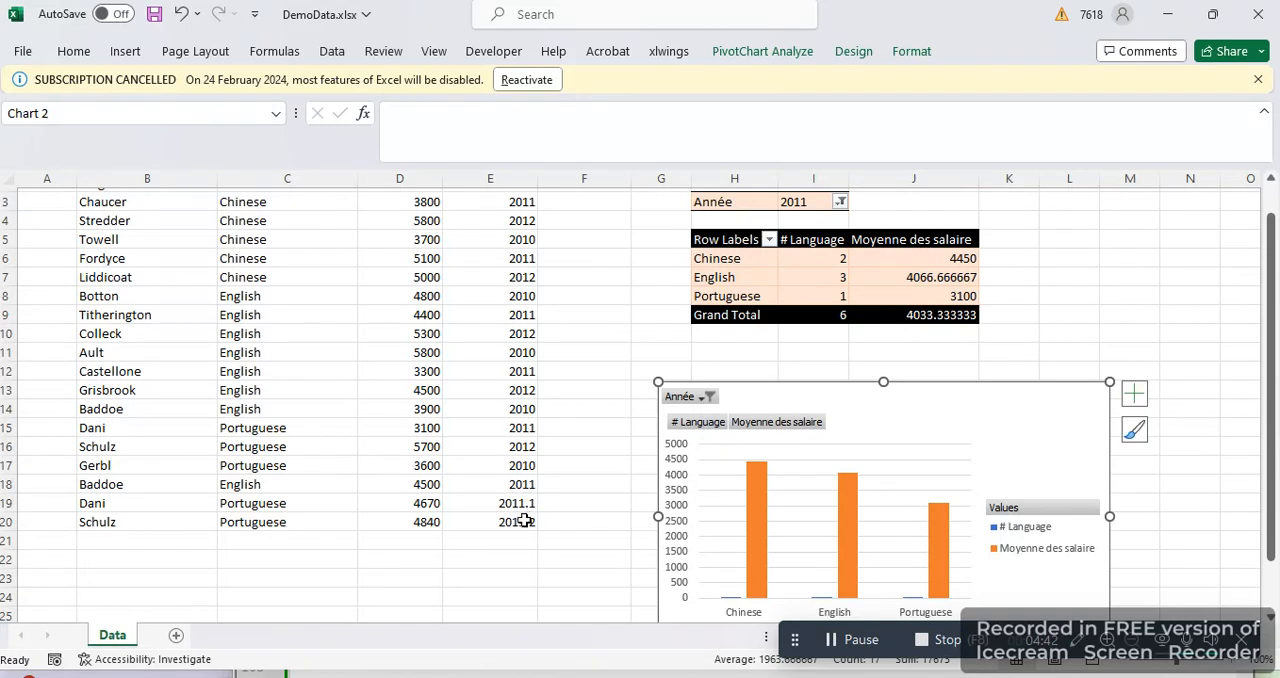
Clear the contents of rows 12 to 20 of the source data, cells B12:E20
click(530, 522)
drag(530, 522, 80, 363)
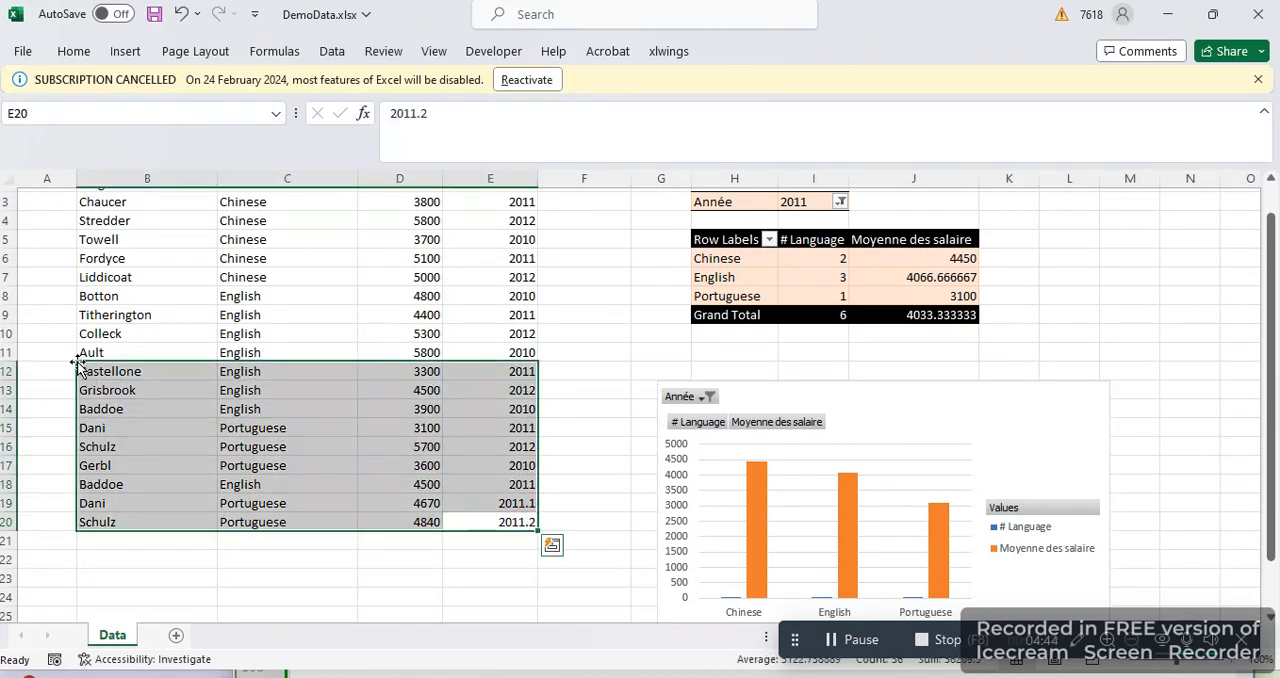
key(Delete)
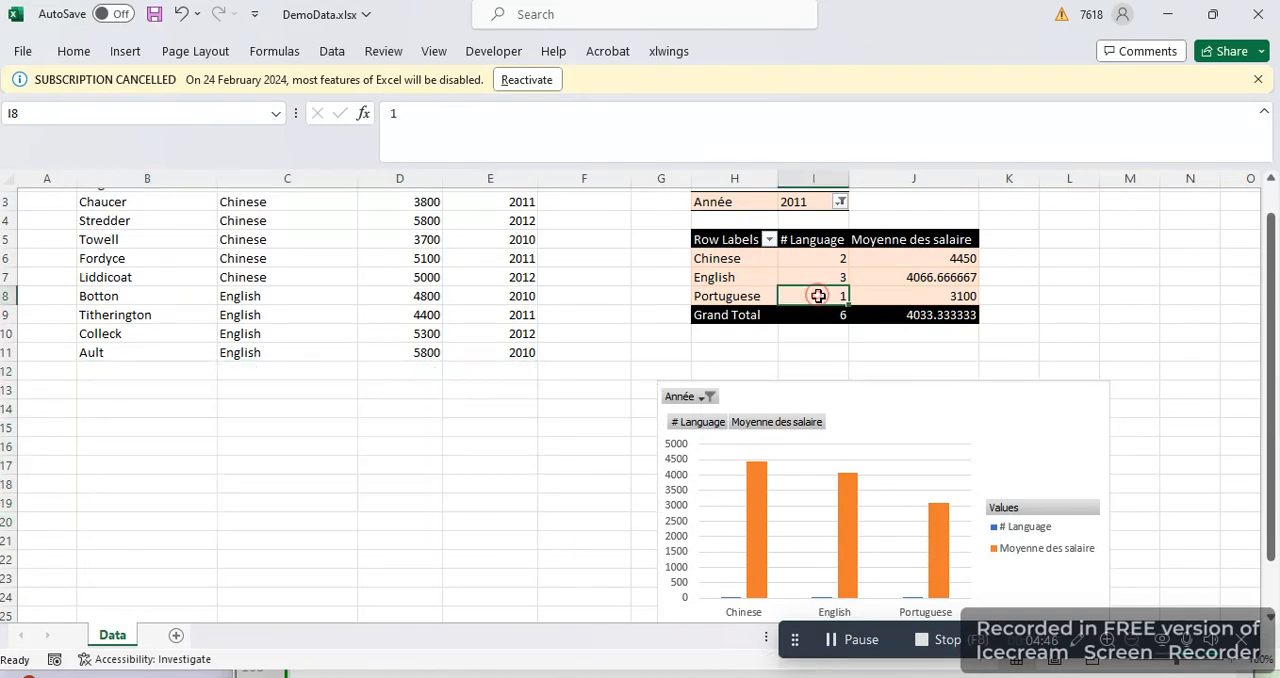
Refresh the PivotTable and check it and its chart against the shortened source data
click(818, 296)
right_click(818, 296)
click(877, 421)
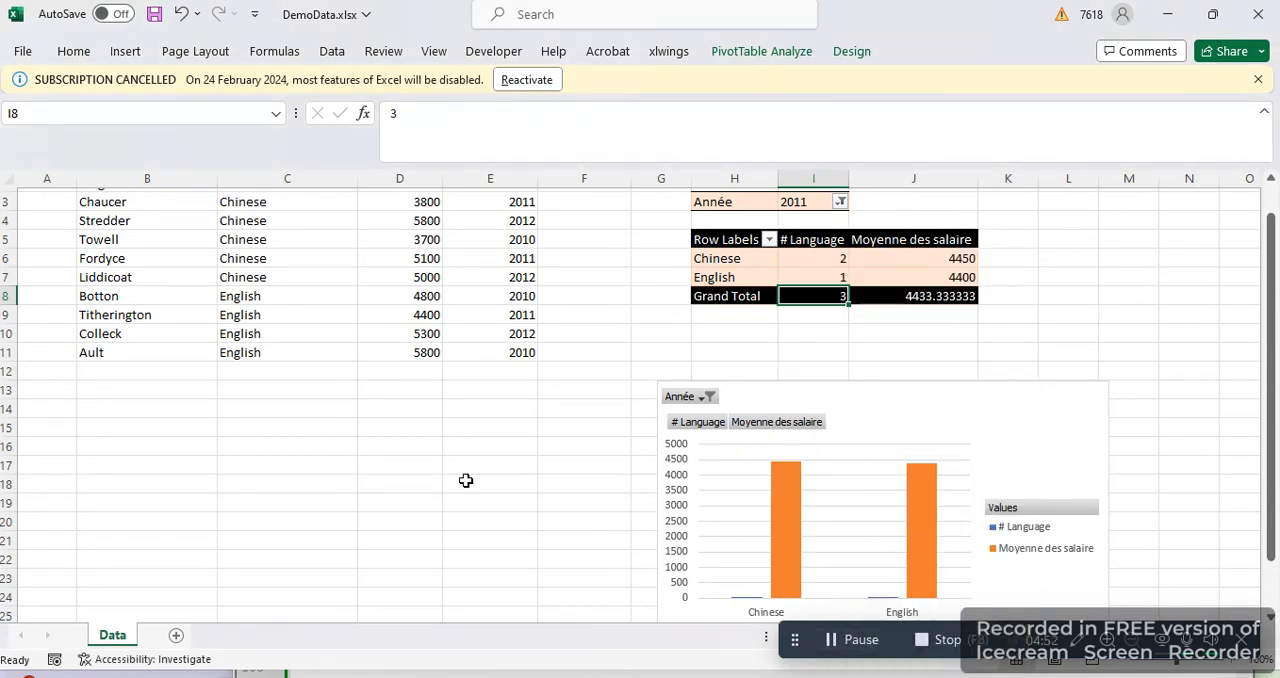
scroll(466, 480, up, 1)
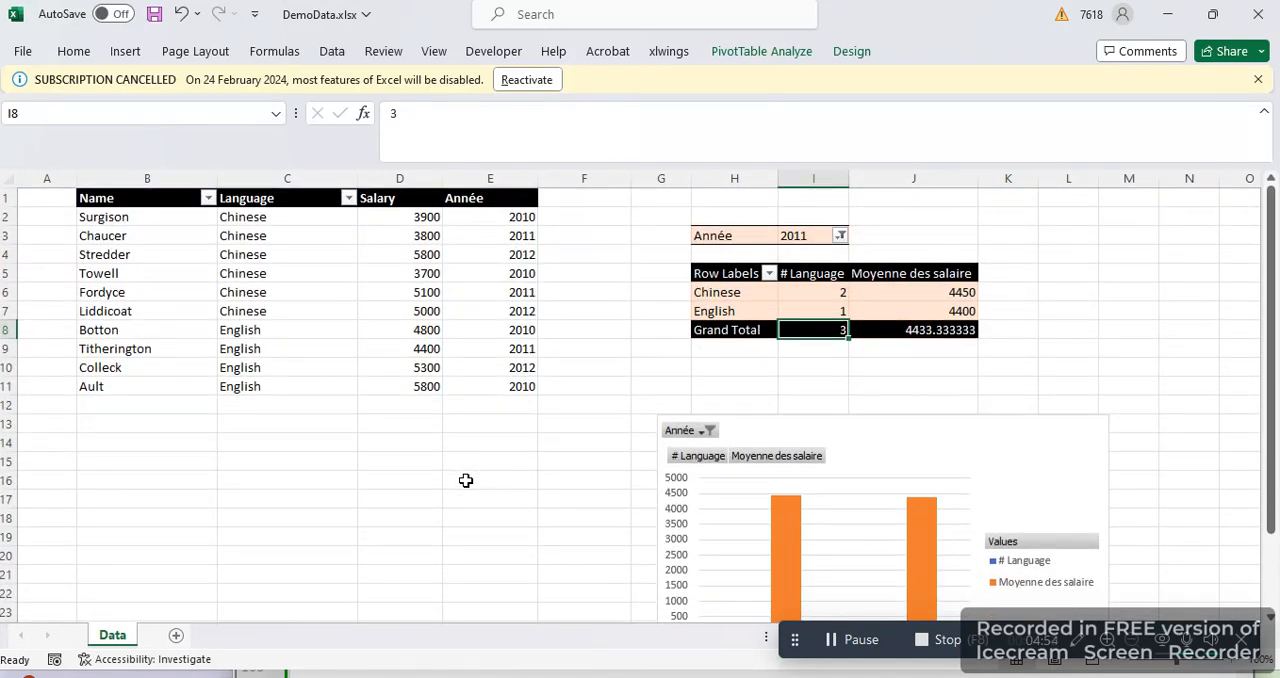